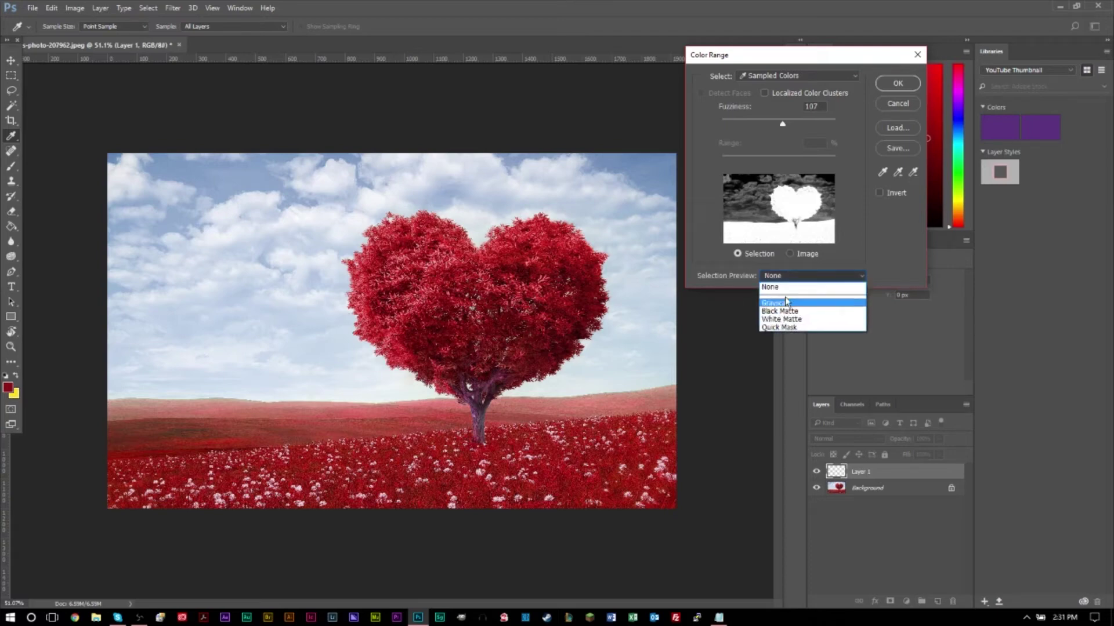
Preview the Color Range selection in Grayscale, then leave it for the plain Background-layer photo.
click(790, 303)
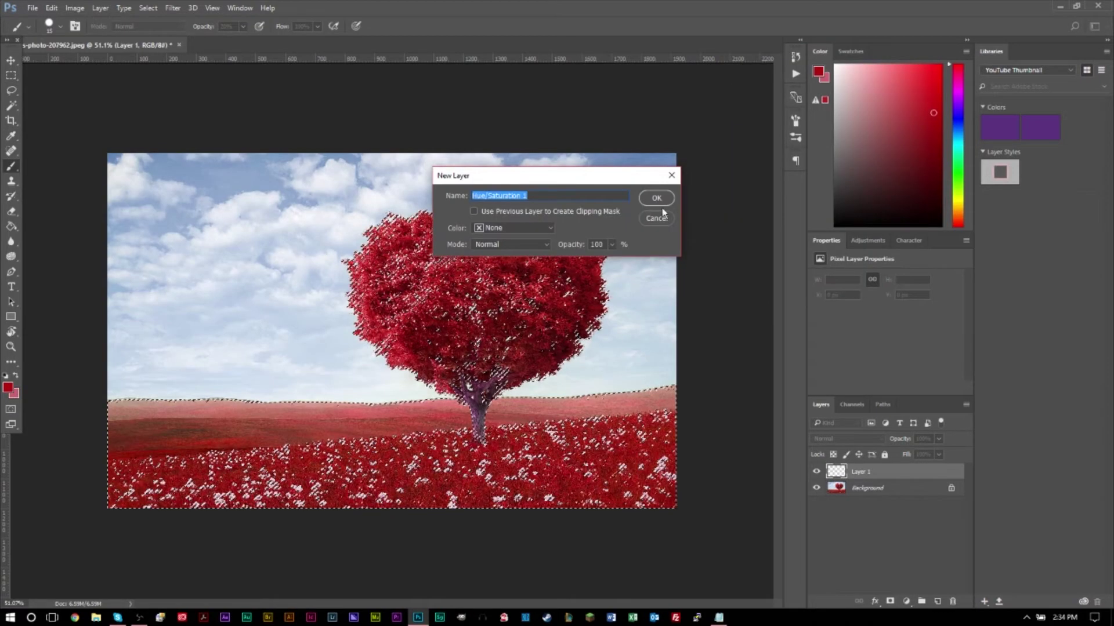
key(Return)
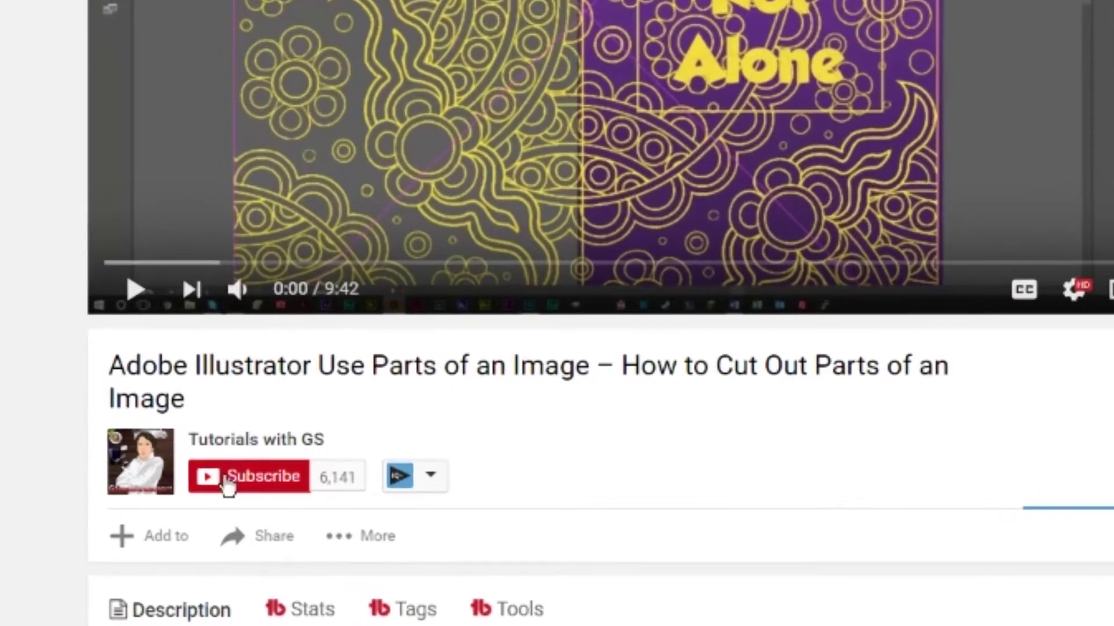
Subscribe to the channel and save 'Send me all notifications' in its bell settings.
click(226, 480)
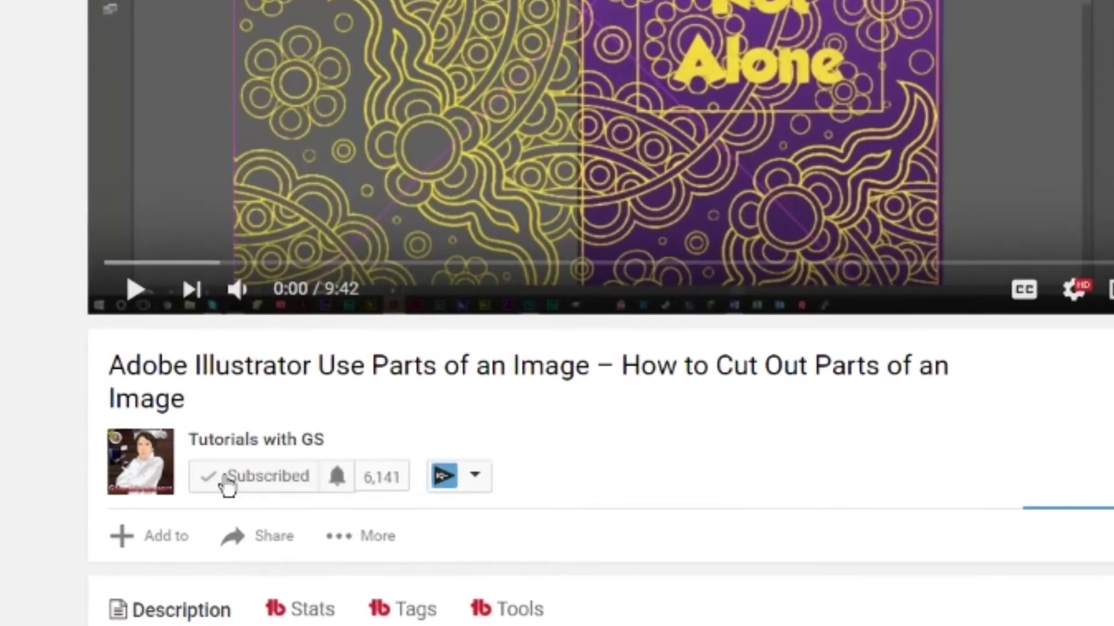
click(338, 481)
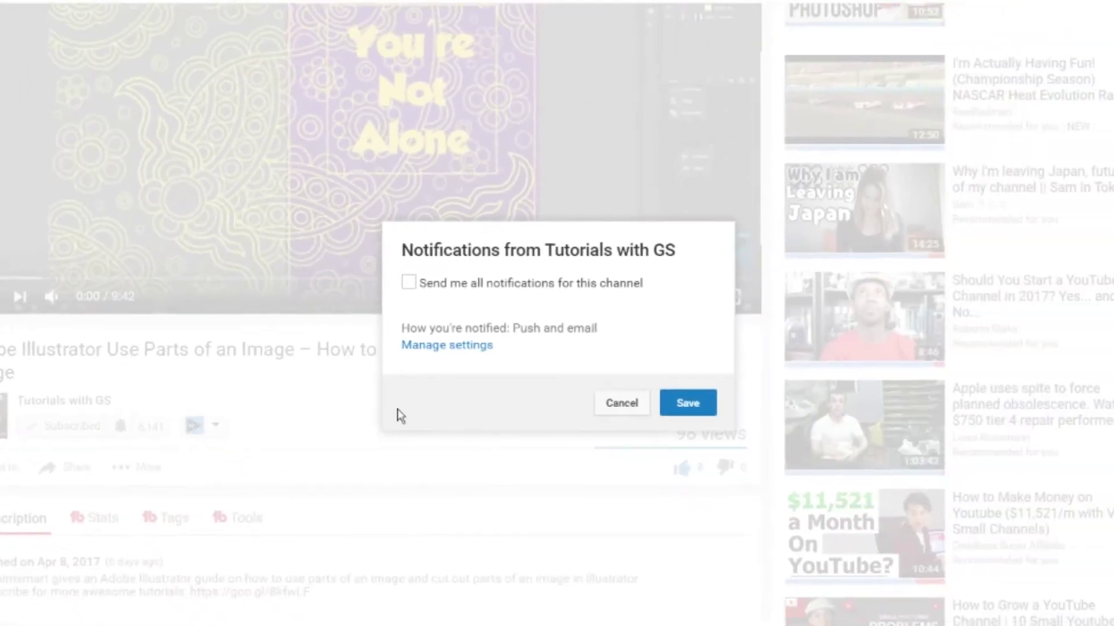
click(409, 283)
click(667, 404)
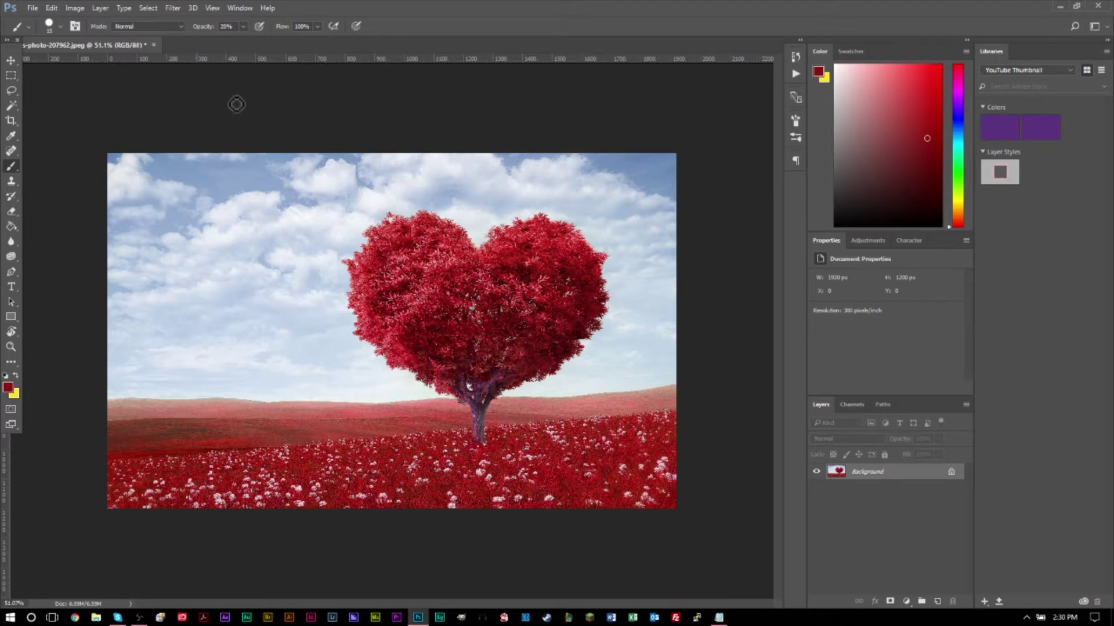
click(77, 9)
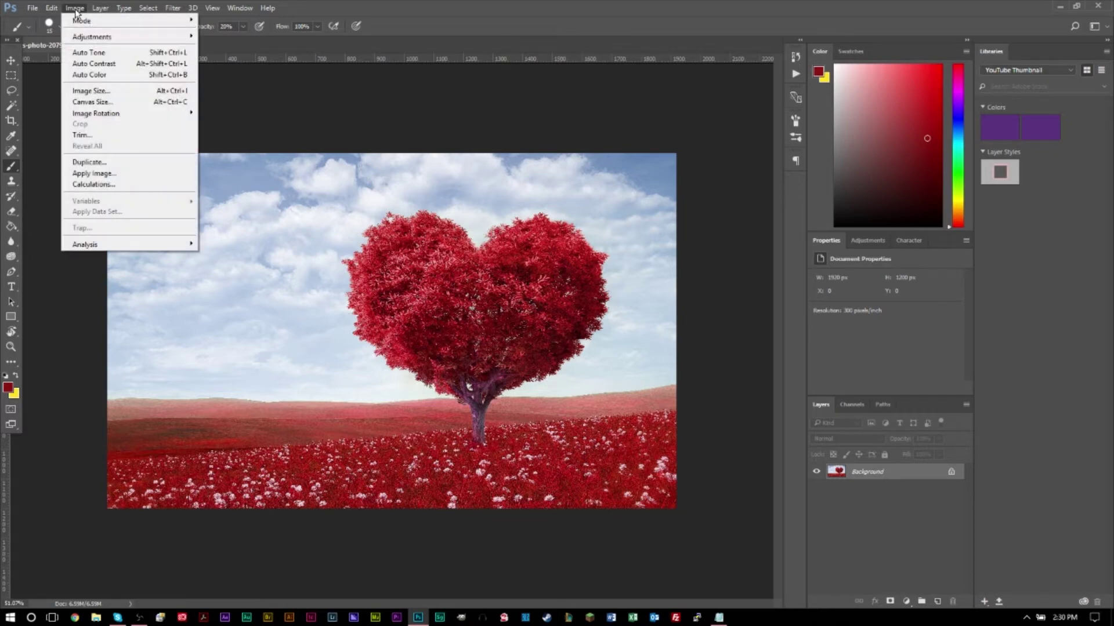
mouse_move(86, 38)
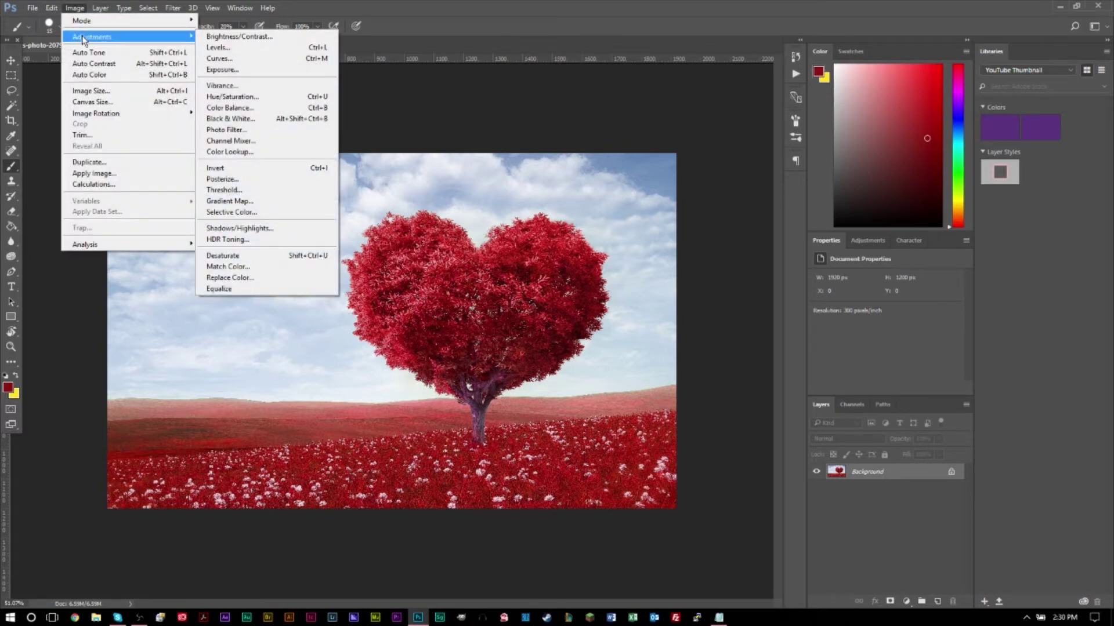
click(235, 279)
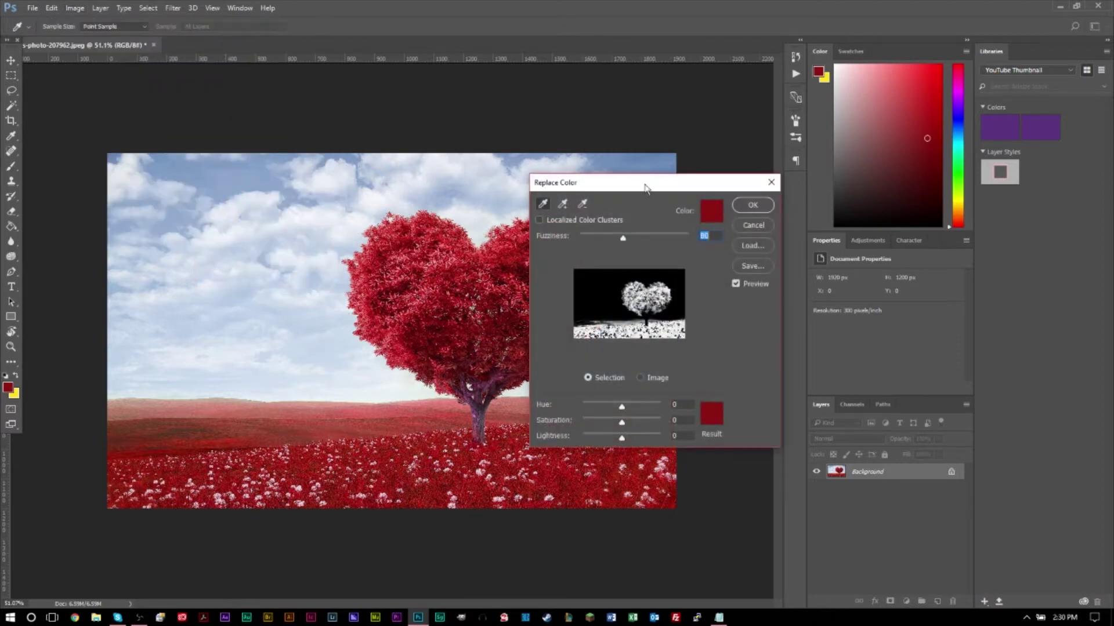
drag(666, 184, 747, 144)
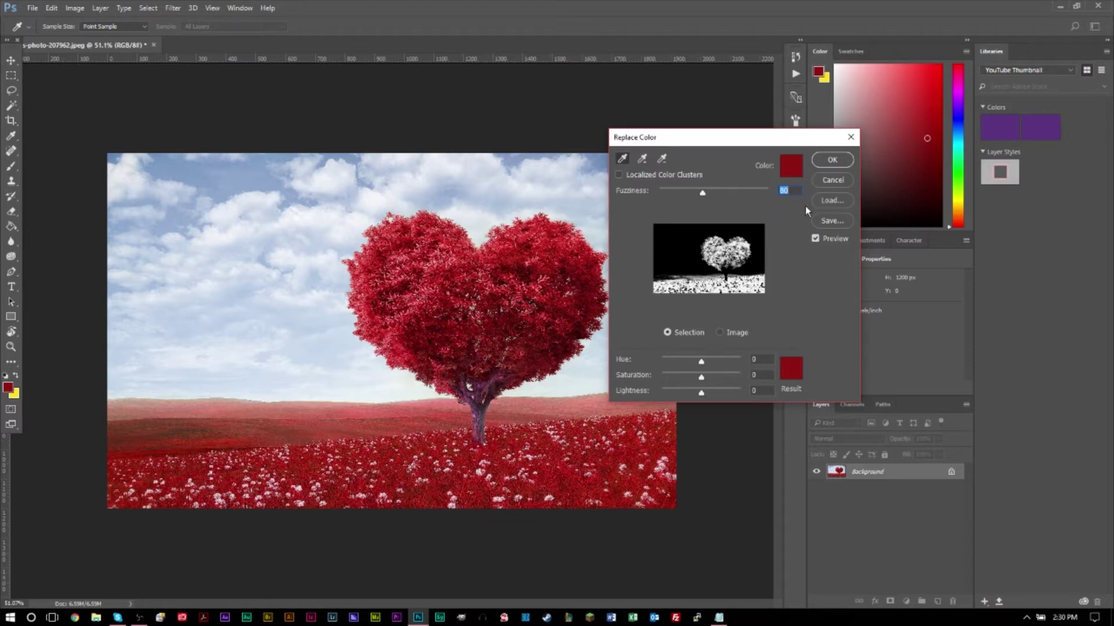
key(b)
click(833, 180)
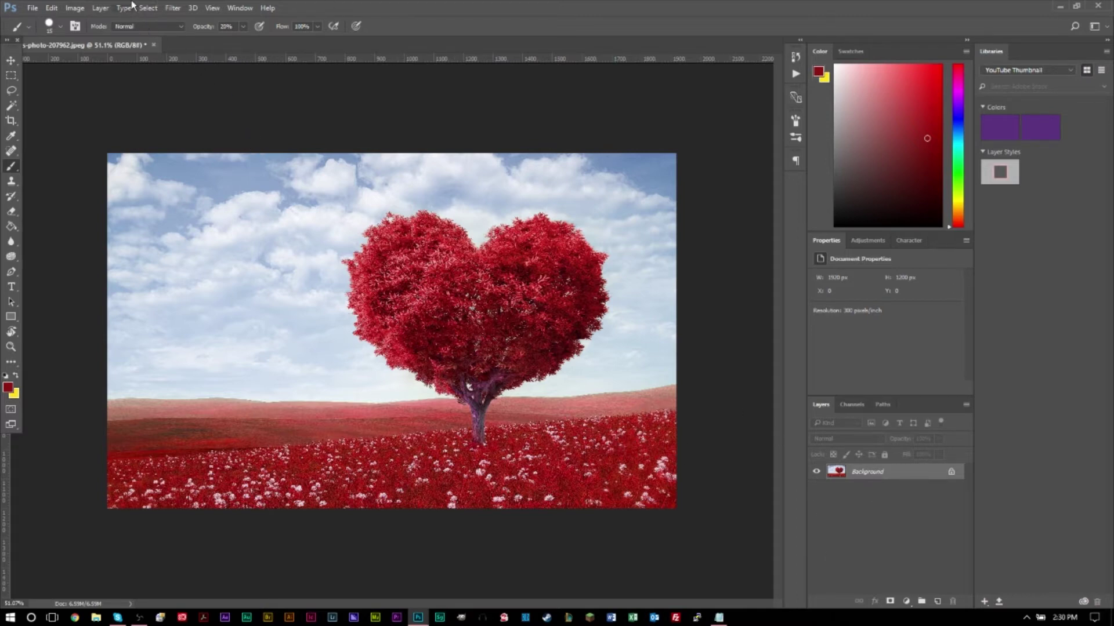
Add a new empty Layer 1 above the Background layer.
click(100, 8)
mouse_move(161, 28)
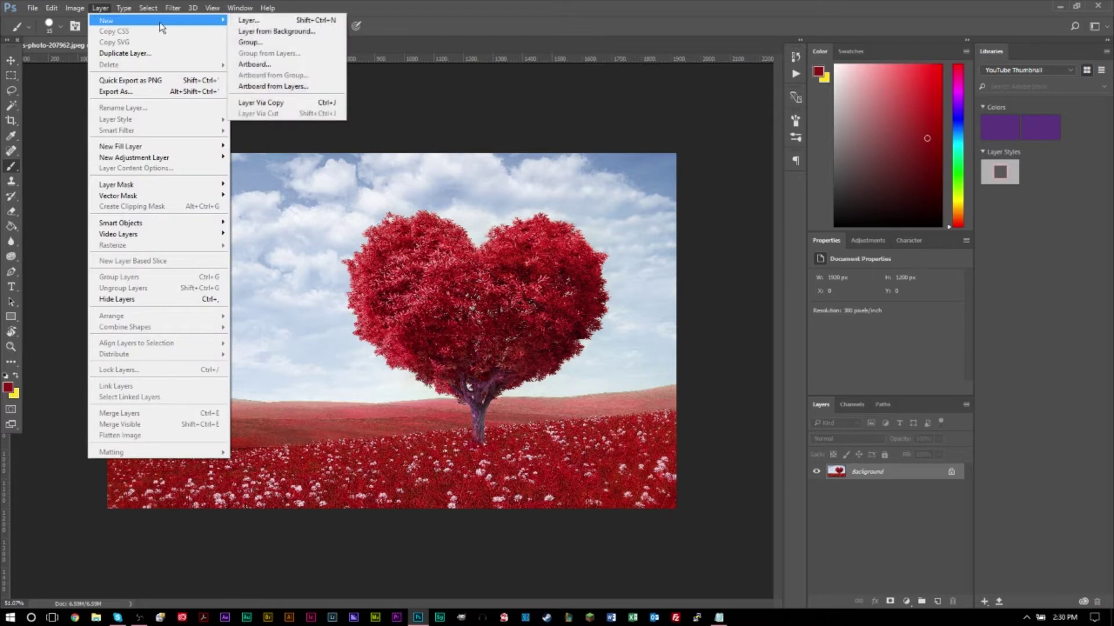
click(248, 20)
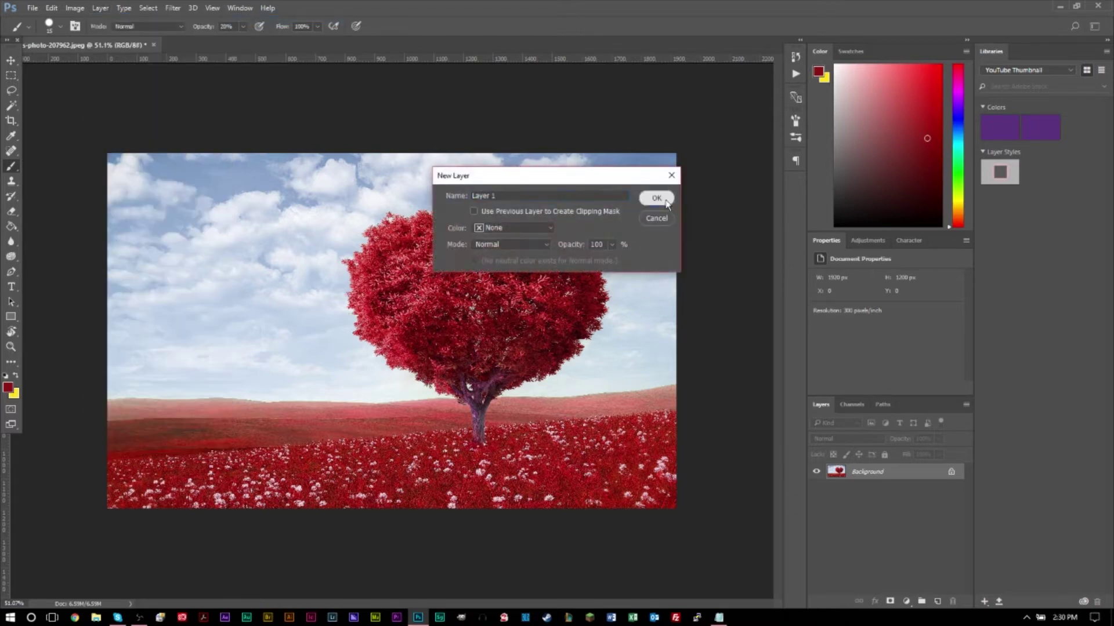
click(666, 201)
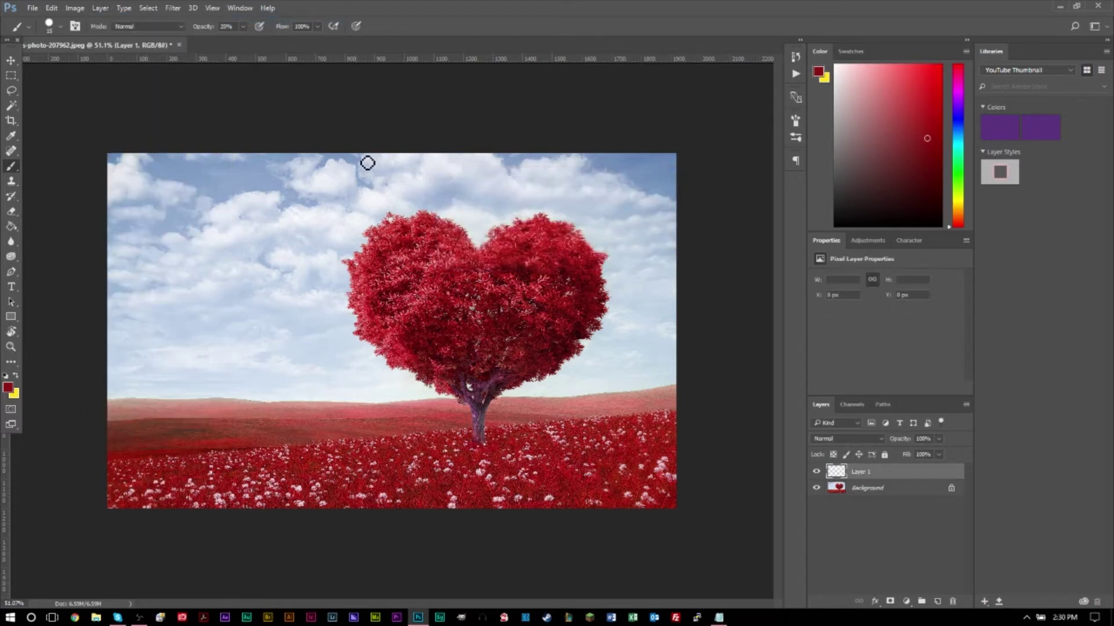
Open Select > Color Range, move its window aside, and raise Fuzziness above 80.
click(152, 9)
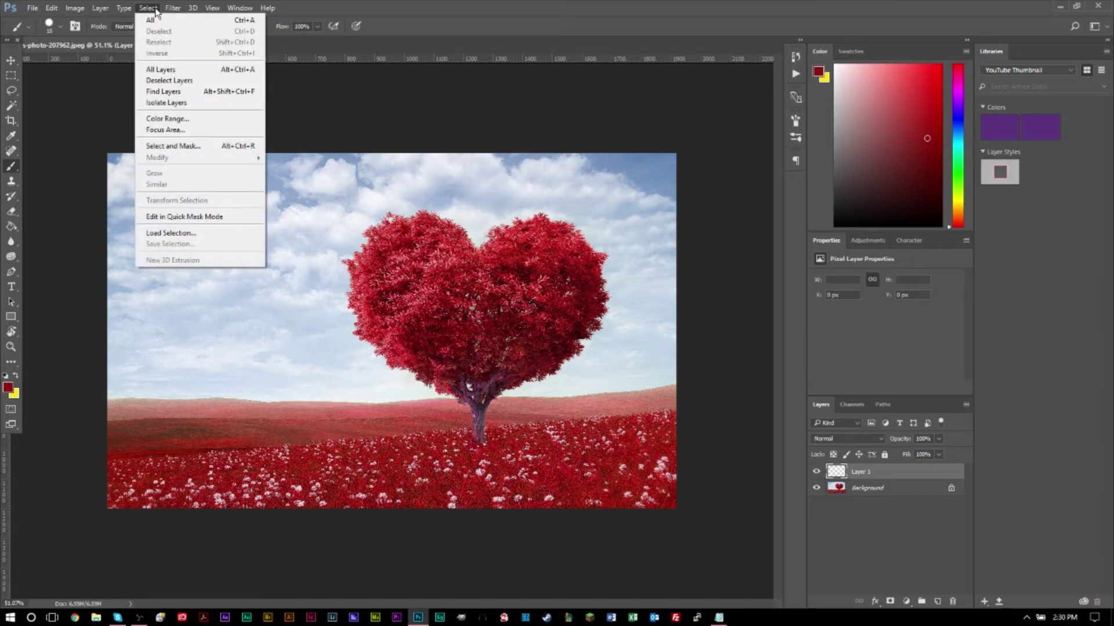
click(235, 118)
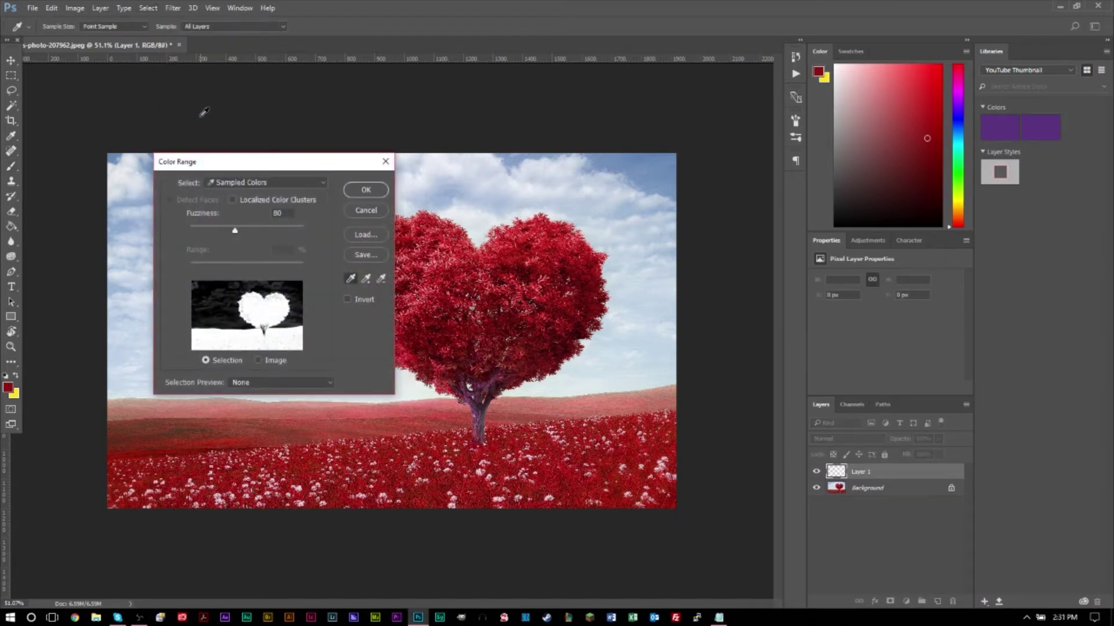
drag(231, 167, 762, 64)
mouse_move(768, 126)
mouse_down()
mouse_move(845, 134)
mouse_move(731, 139)
mouse_move(793, 148)
mouse_move(755, 150)
mouse_move(761, 124)
mouse_up()
click(816, 106)
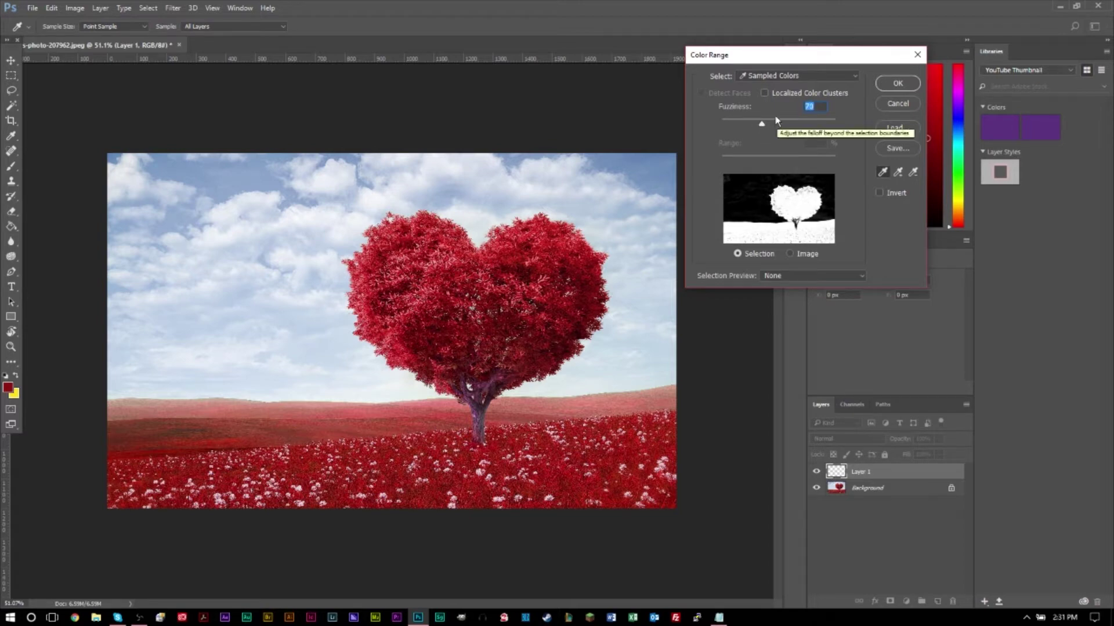
mouse_move(760, 124)
mouse_down()
mouse_move(860, 124)
mouse_move(781, 124)
mouse_up()
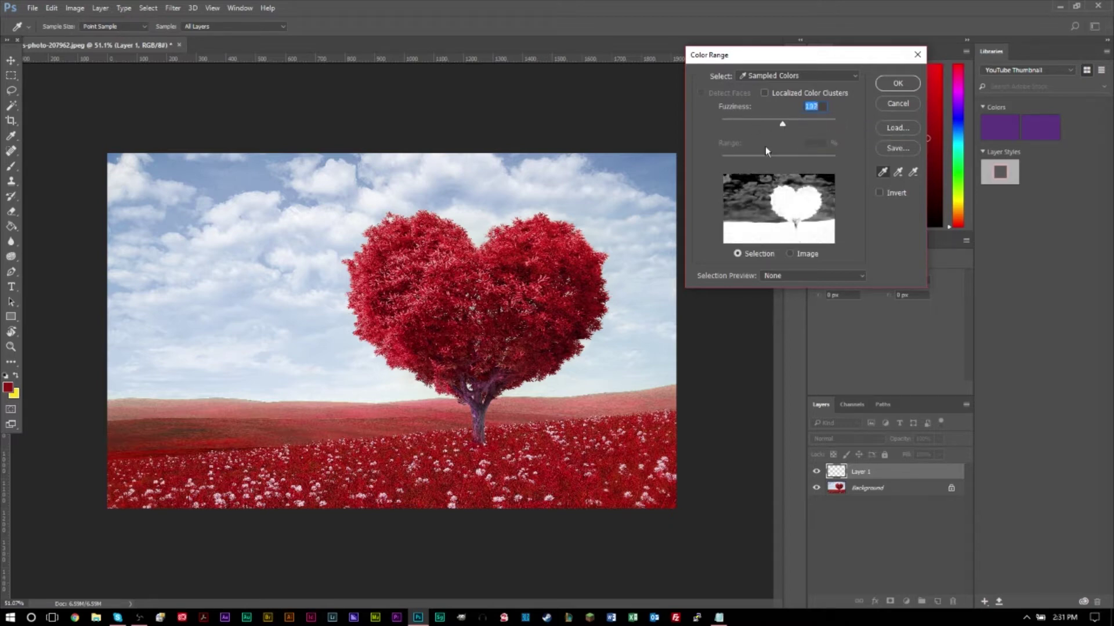
click(787, 78)
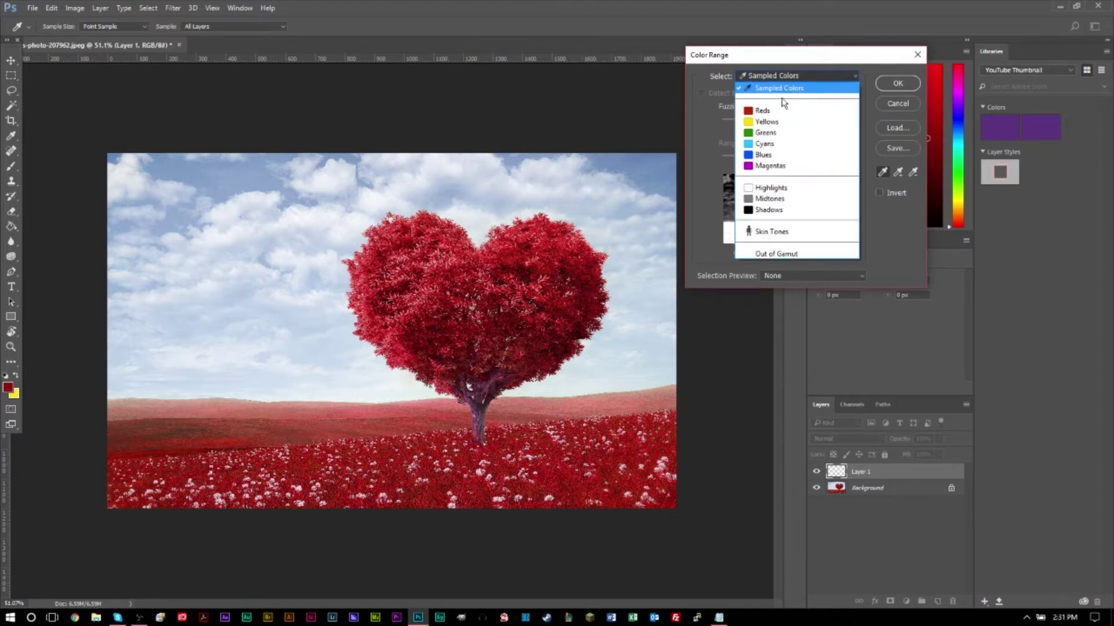
click(784, 166)
click(805, 75)
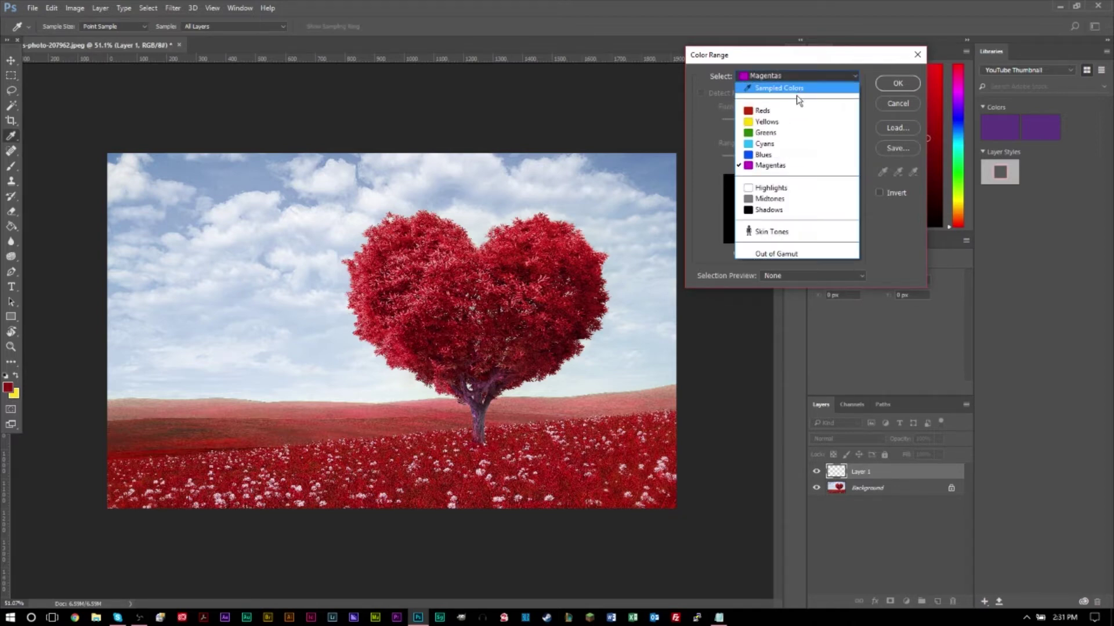
click(787, 139)
click(798, 79)
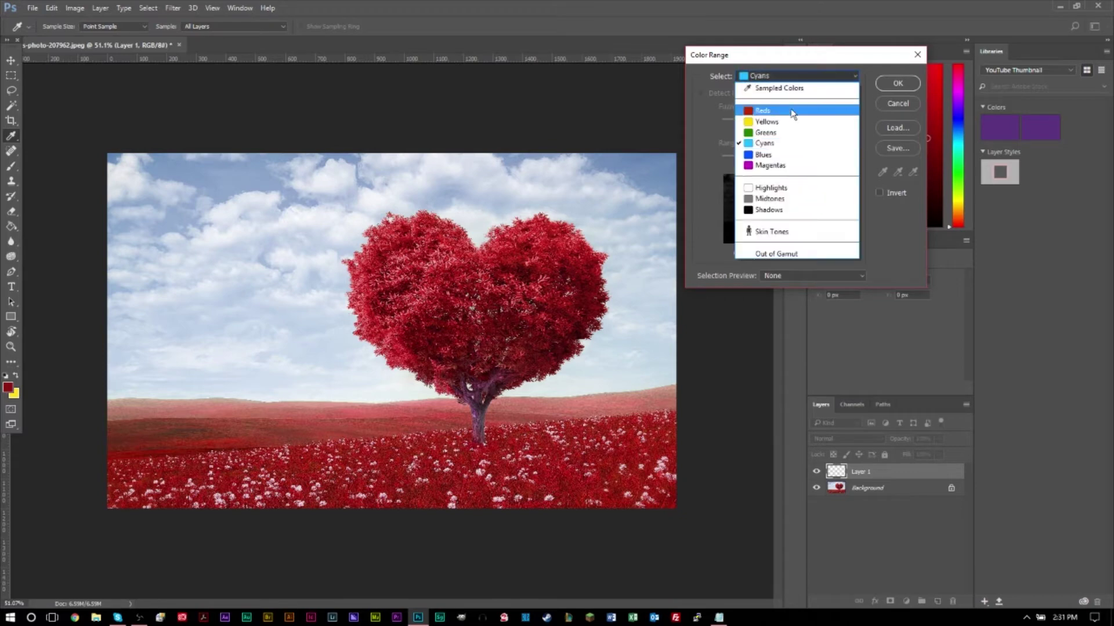
click(788, 107)
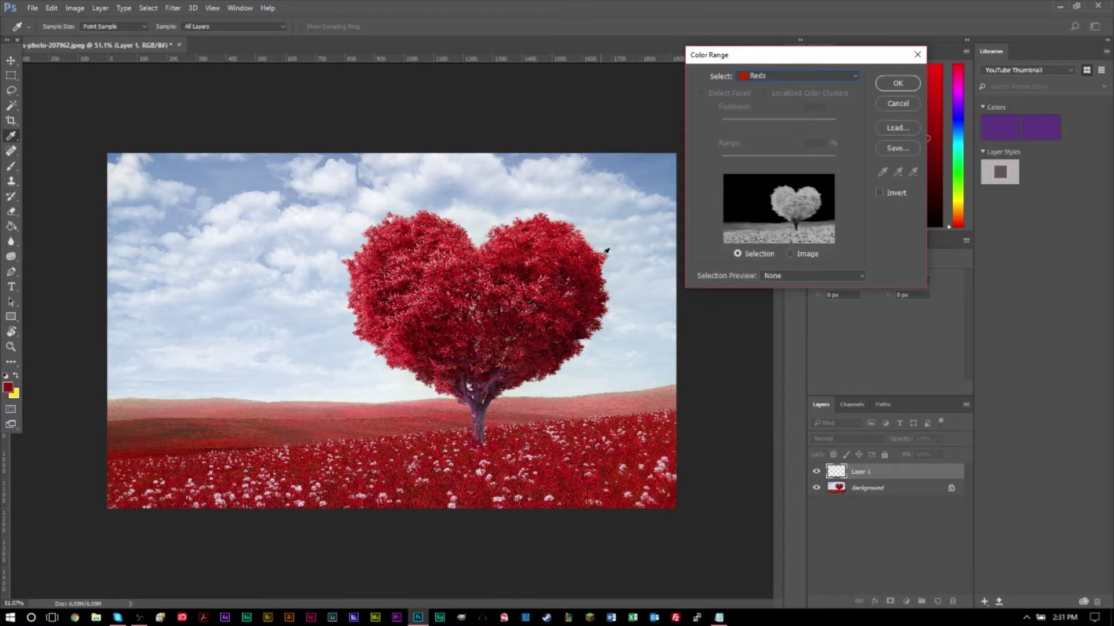
click(794, 252)
click(755, 256)
click(789, 77)
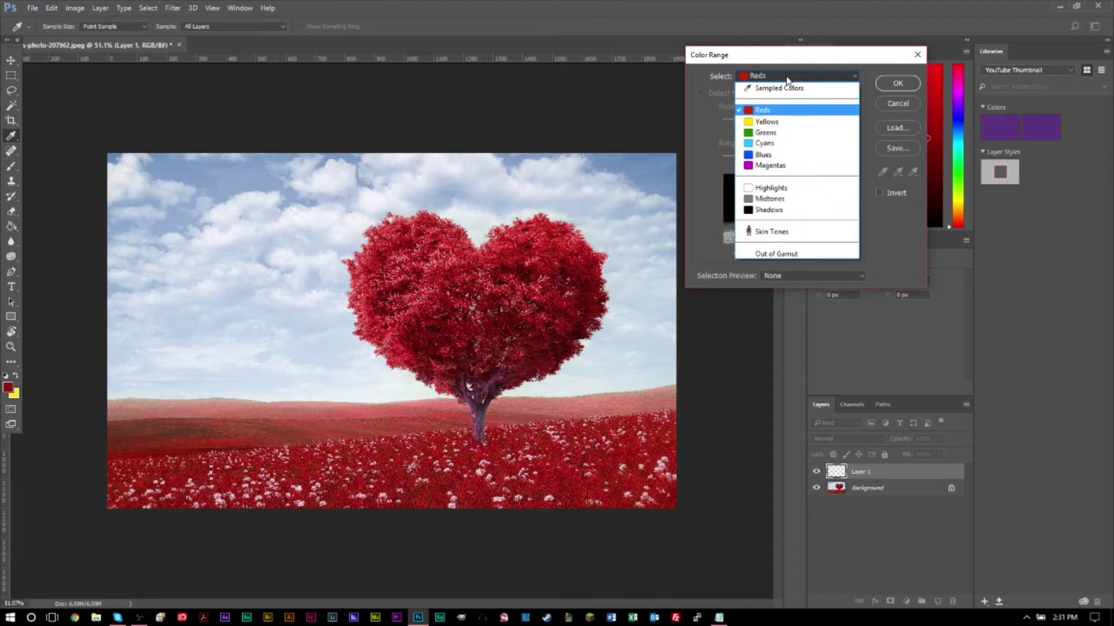
click(749, 87)
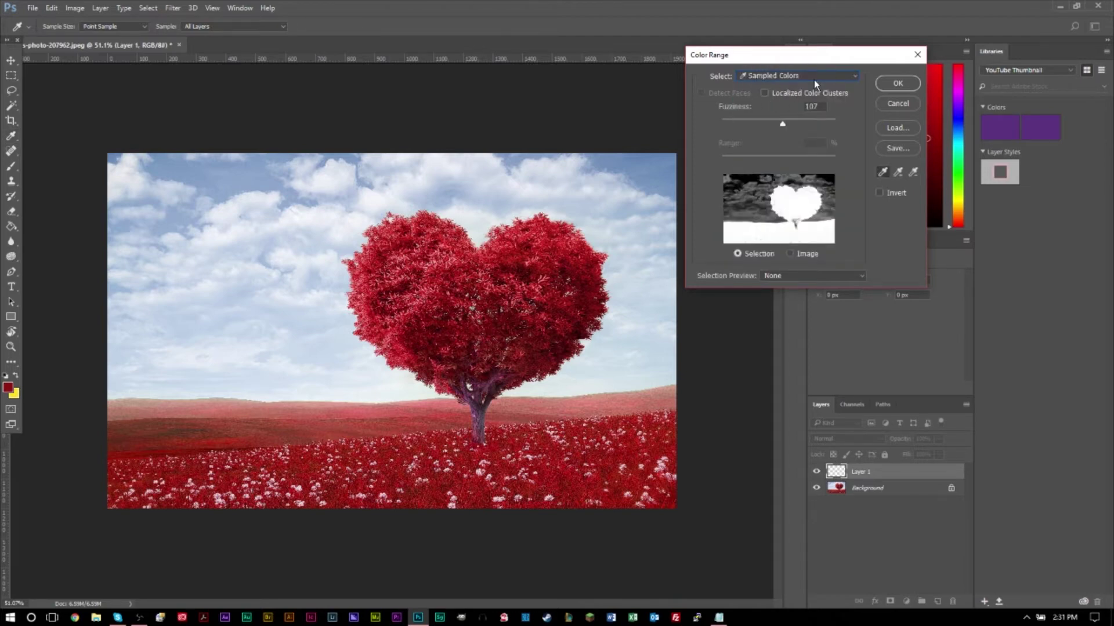
click(882, 174)
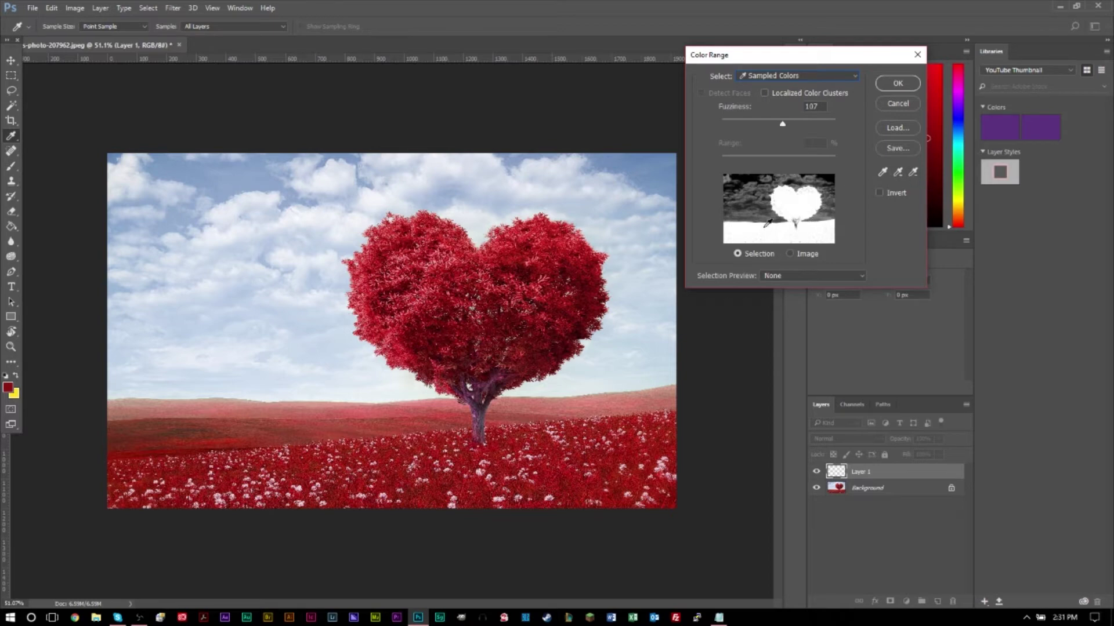
Cycle the Selection Preview through Grayscale, Black Matte, White Matte and Quick Mask.
click(771, 279)
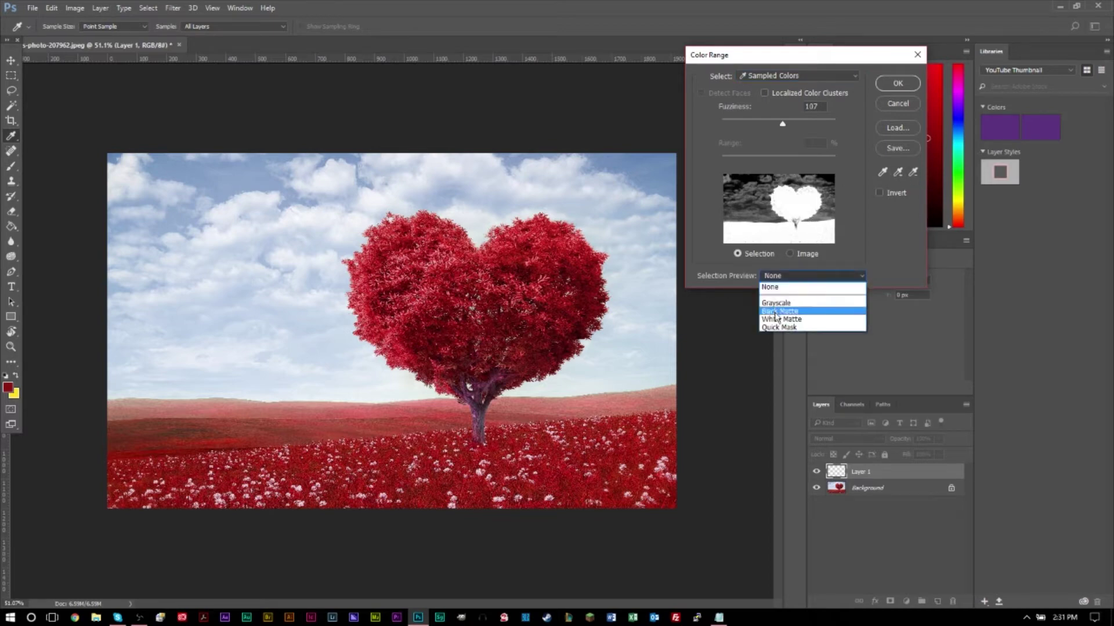
click(786, 304)
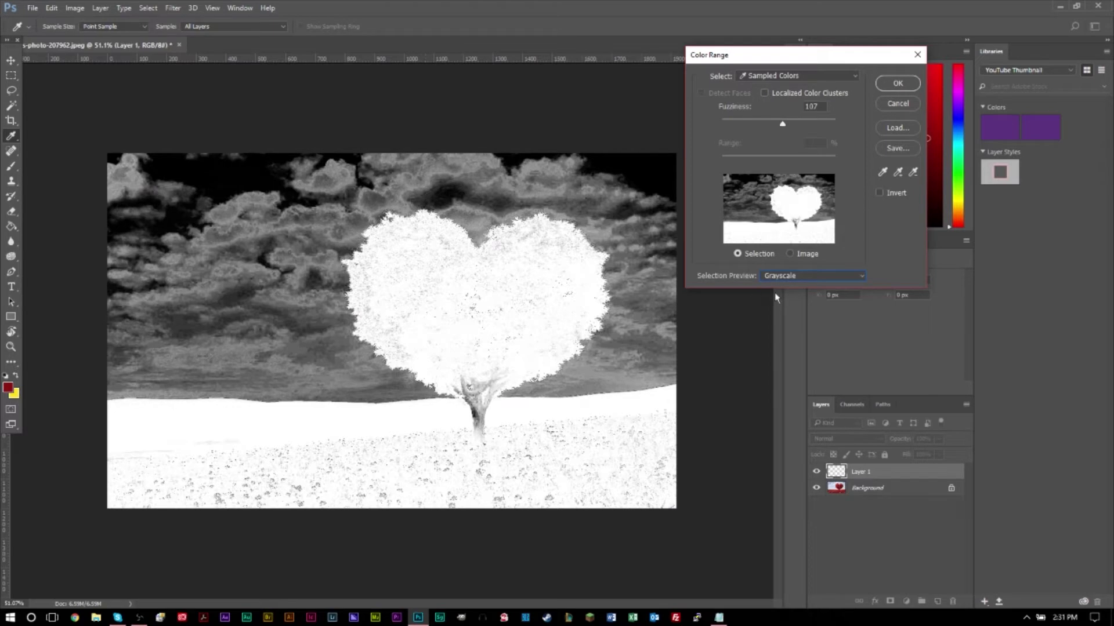
click(794, 277)
click(804, 312)
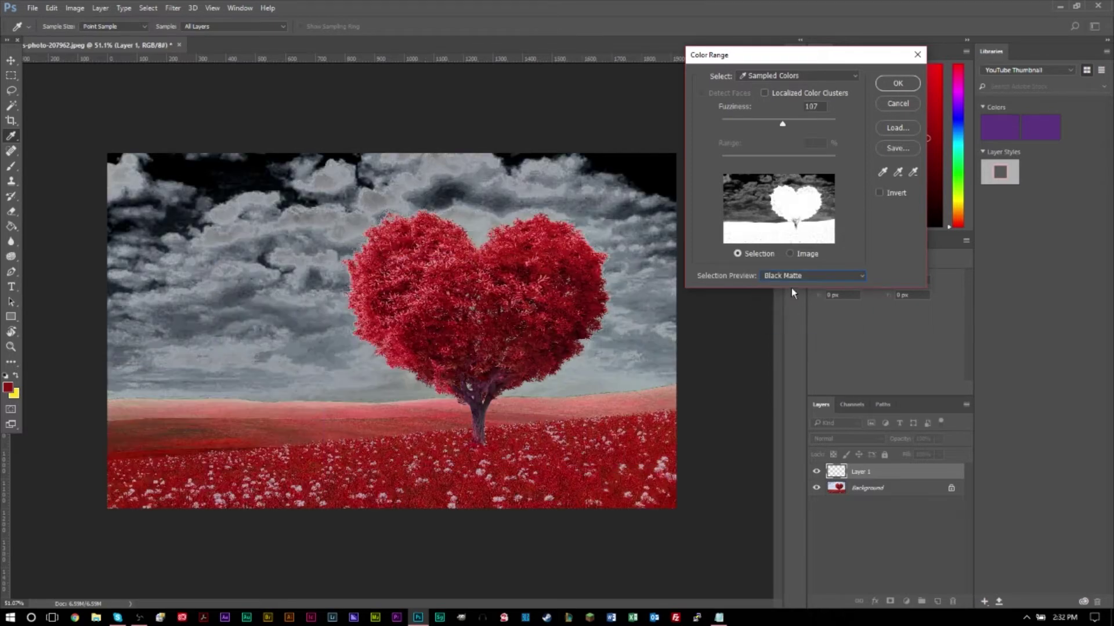
click(791, 277)
click(795, 320)
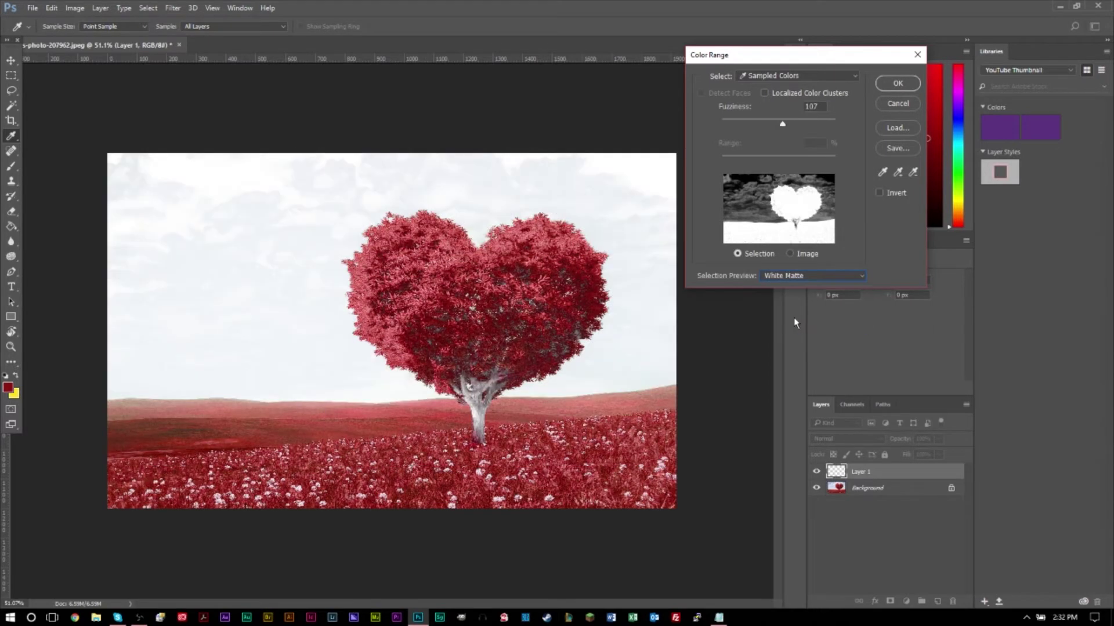
click(796, 277)
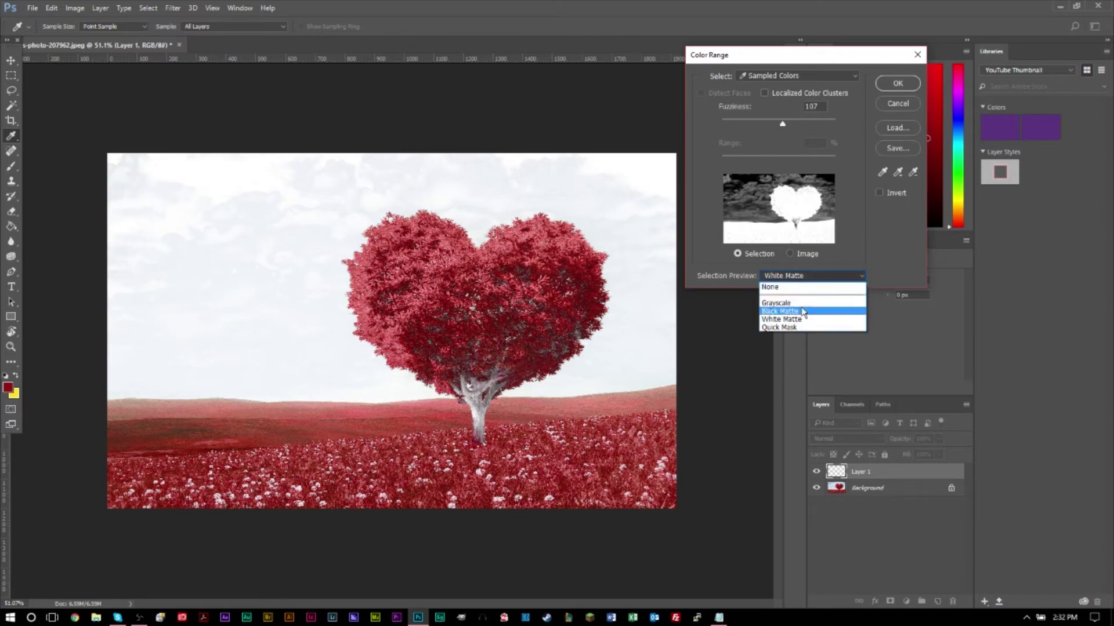
click(791, 328)
Compare White Matte and Grayscale again, then set the Selection Preview back to None.
click(787, 278)
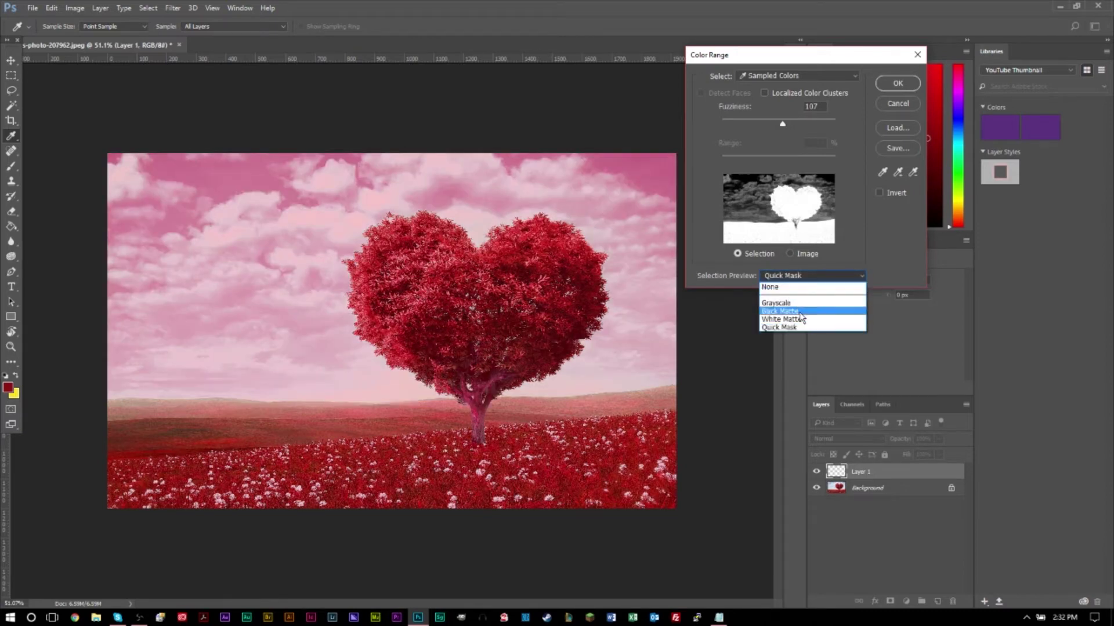
click(799, 318)
click(815, 279)
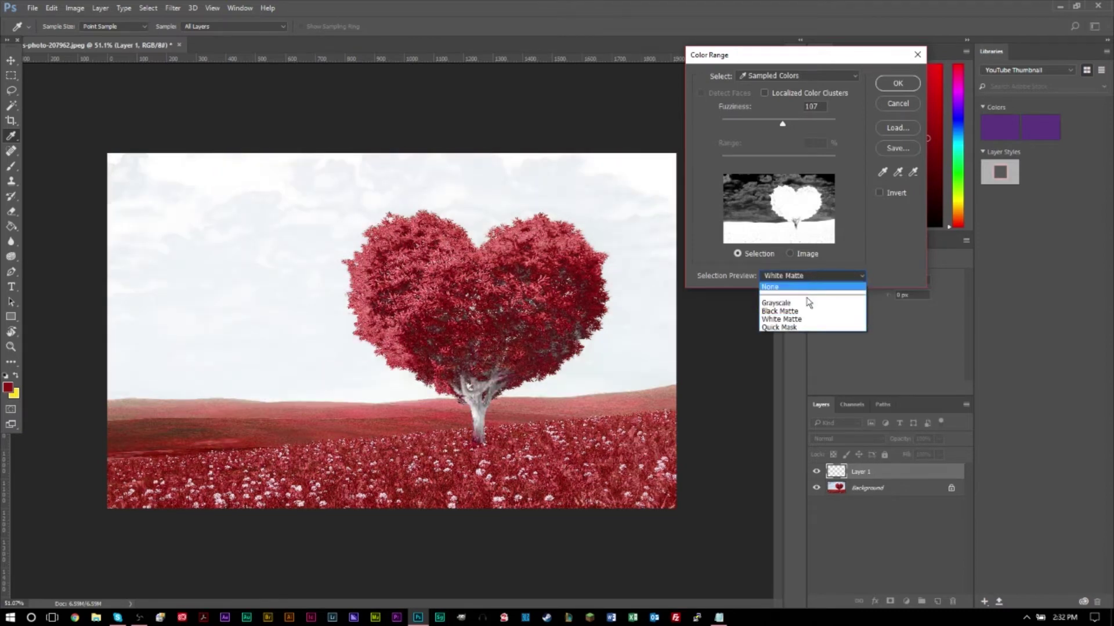
click(783, 303)
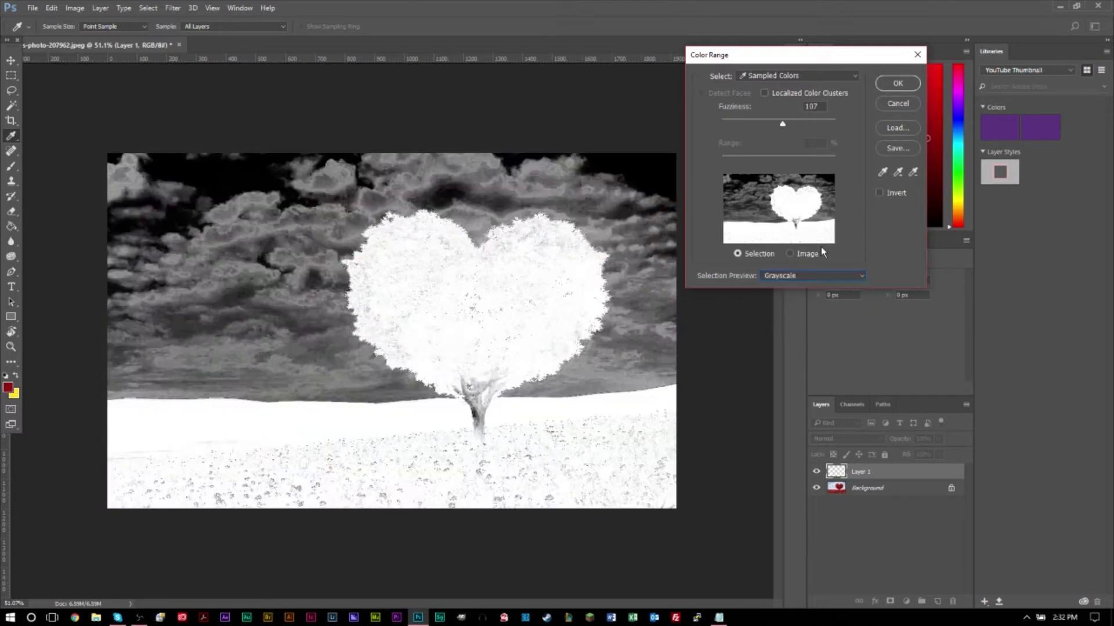
click(790, 277)
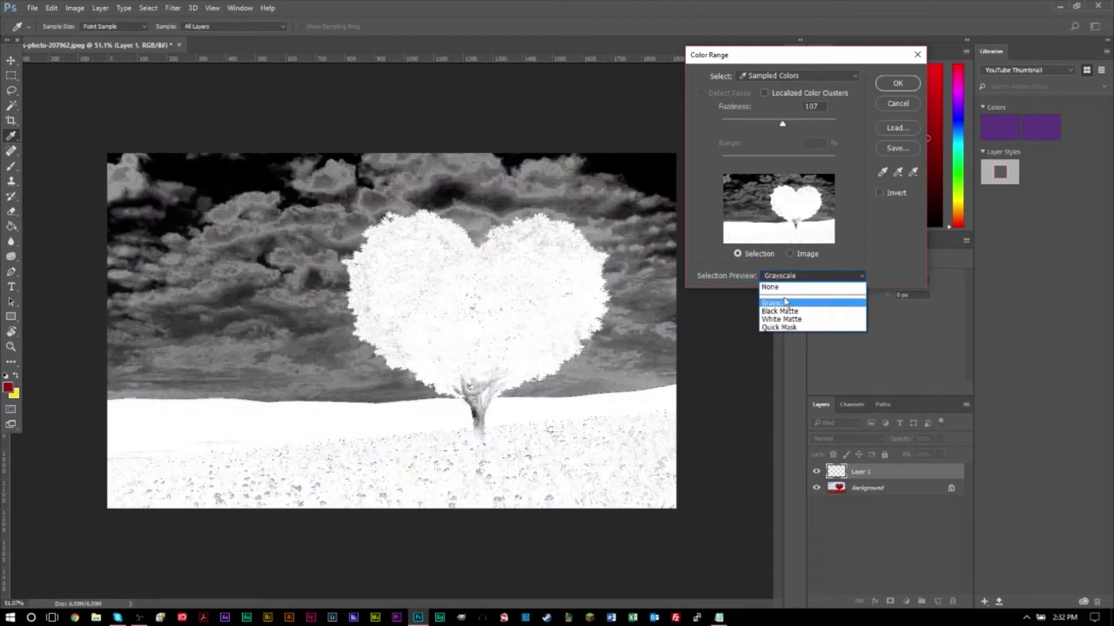
click(784, 289)
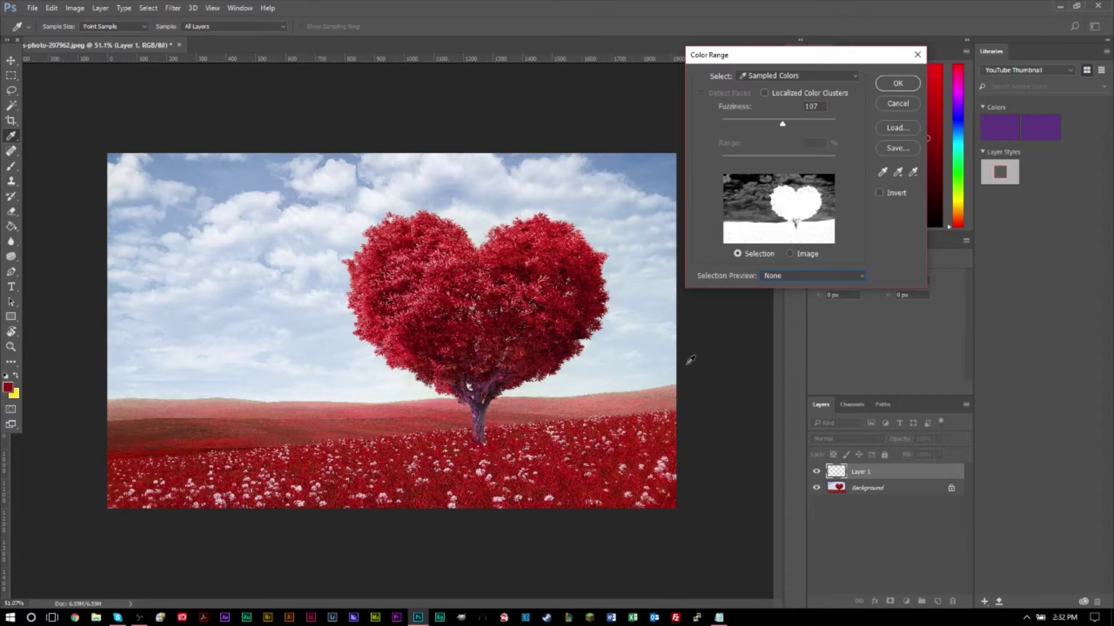
click(881, 172)
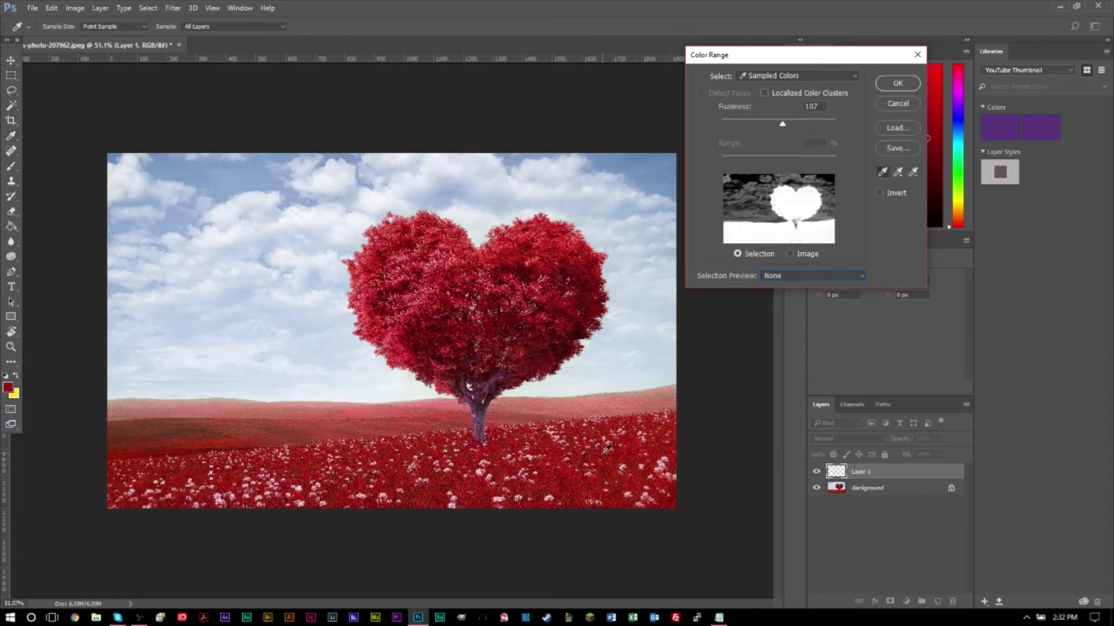
Sample the red flower field colour and check the result as a Grayscale mask.
click(576, 478)
click(579, 481)
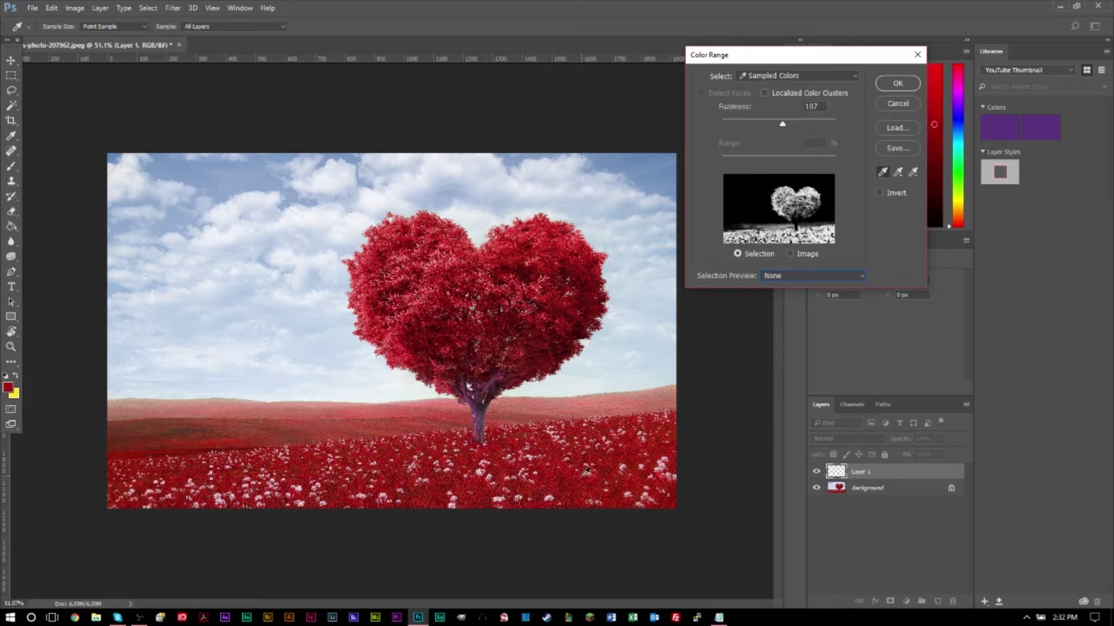
click(579, 479)
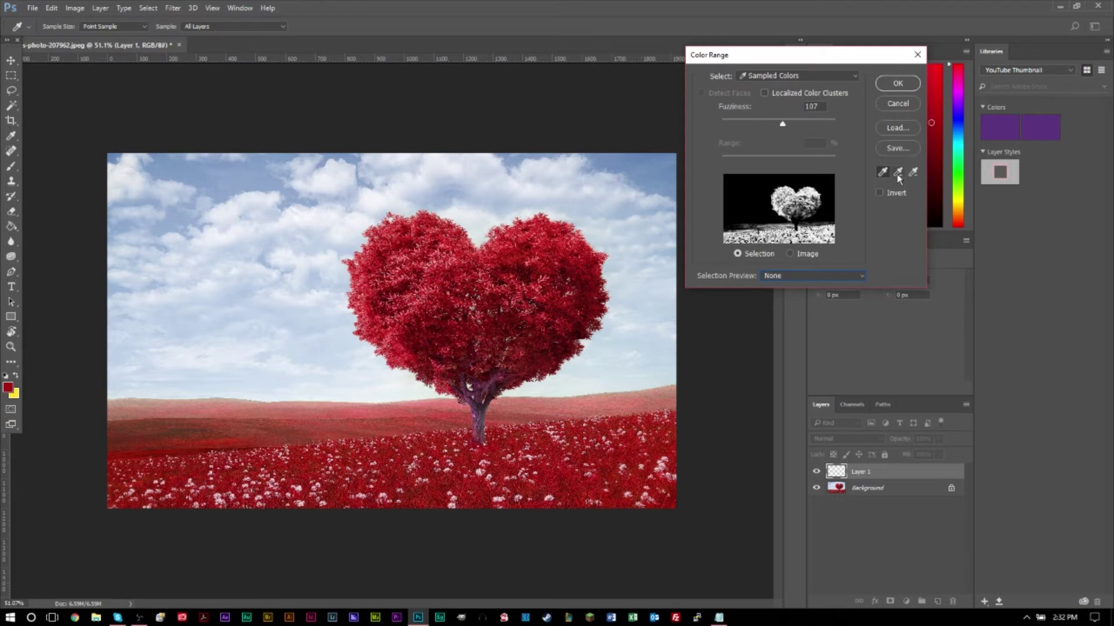
click(811, 273)
click(789, 299)
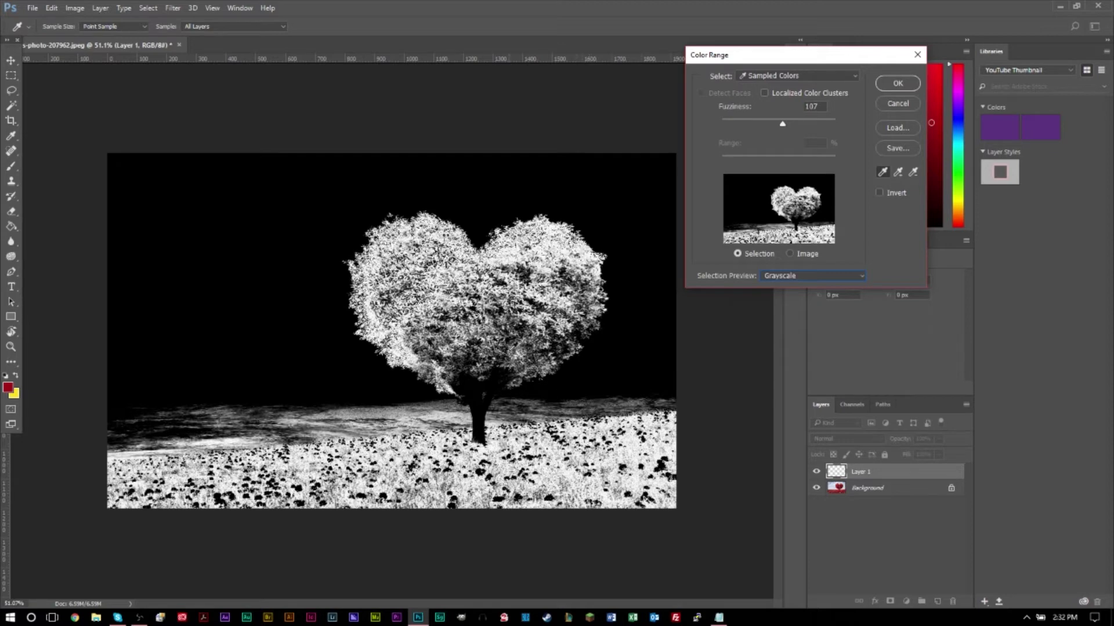
click(837, 275)
click(774, 288)
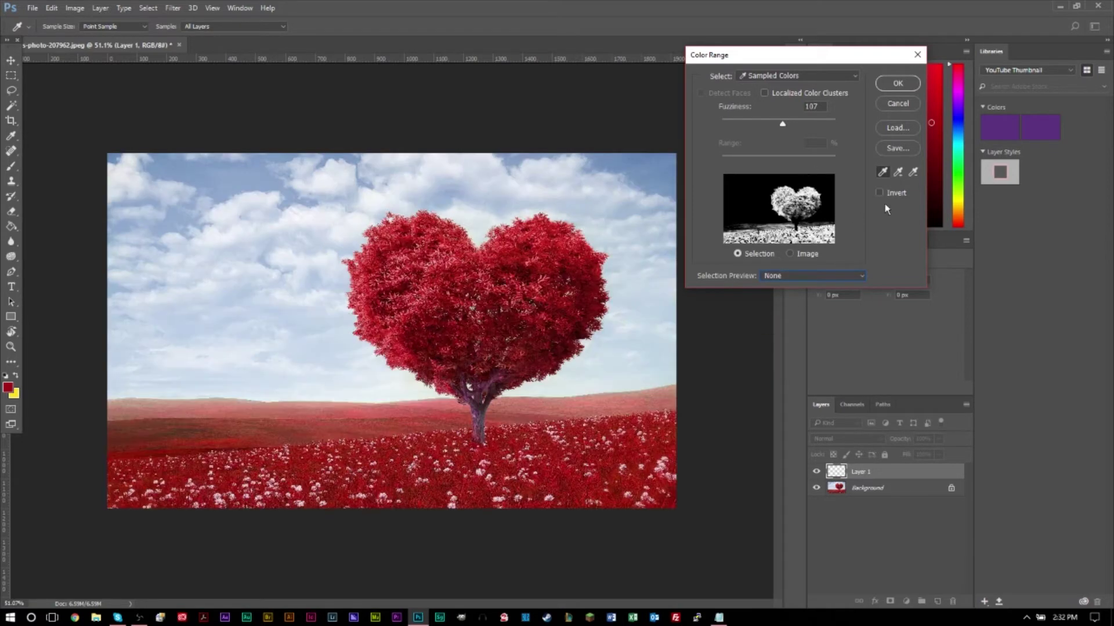
Add the heart tree, its upper lobe, the hill edge and several field reds to the sample.
click(896, 173)
click(544, 345)
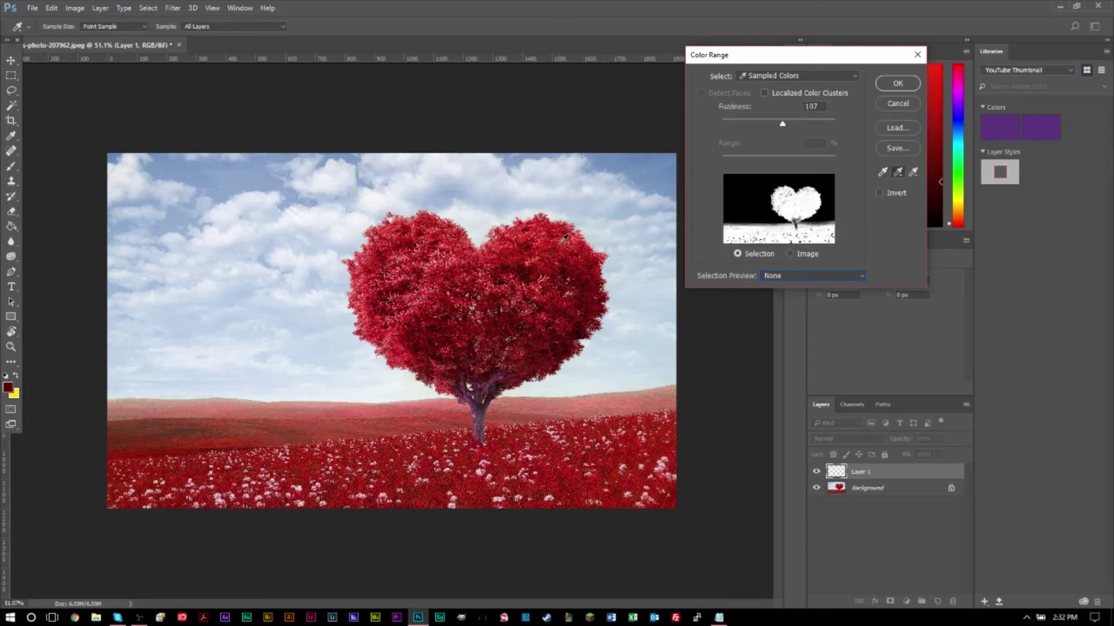
click(563, 239)
click(631, 397)
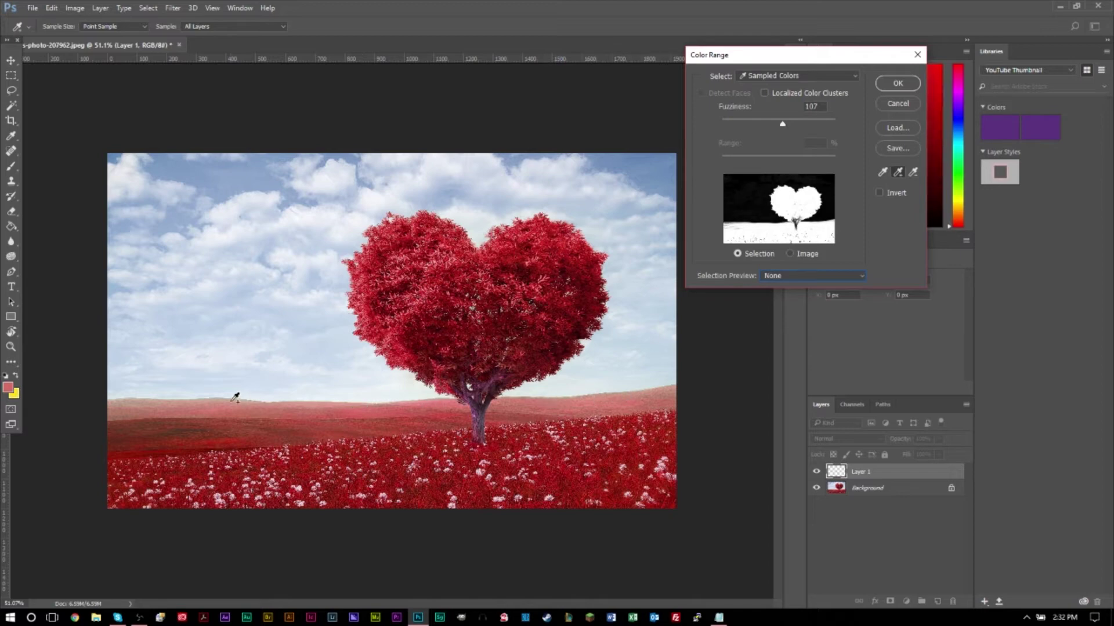
click(134, 408)
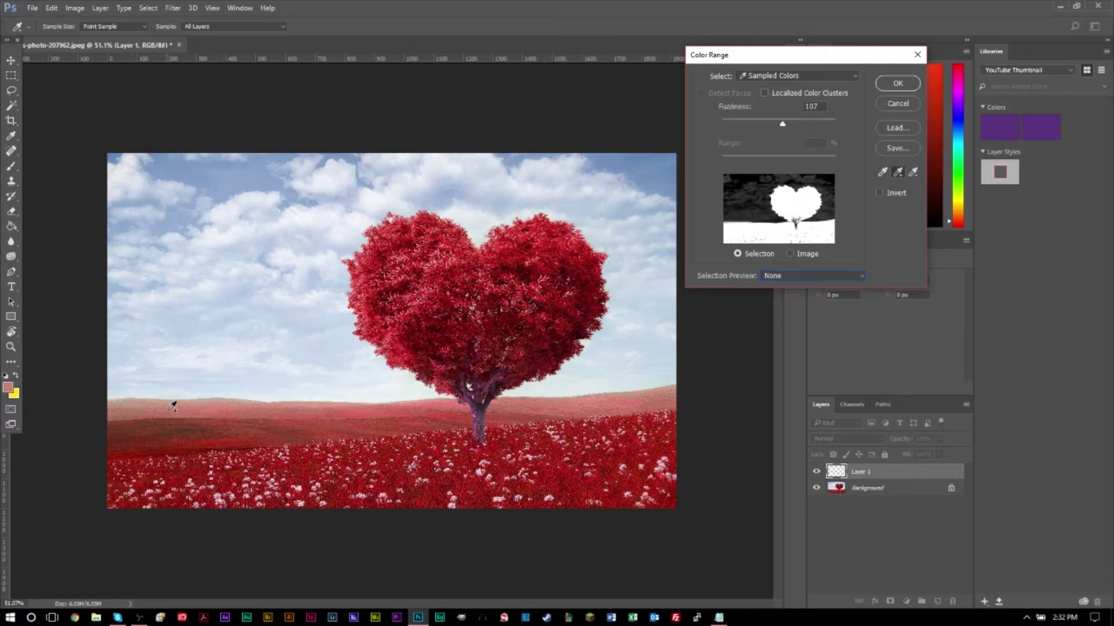
click(186, 432)
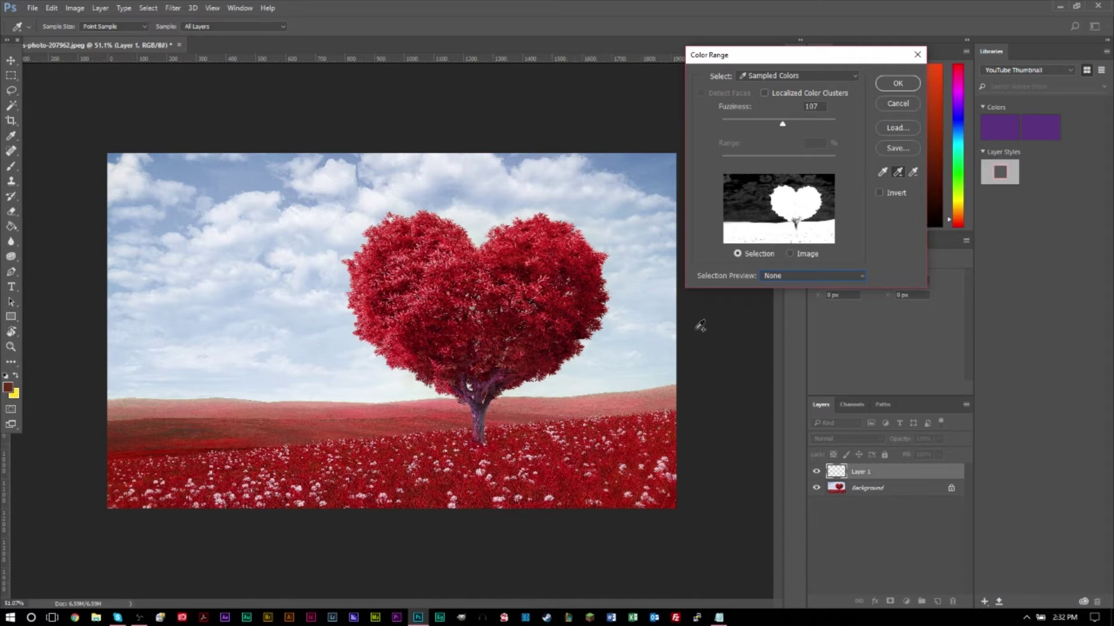
click(575, 485)
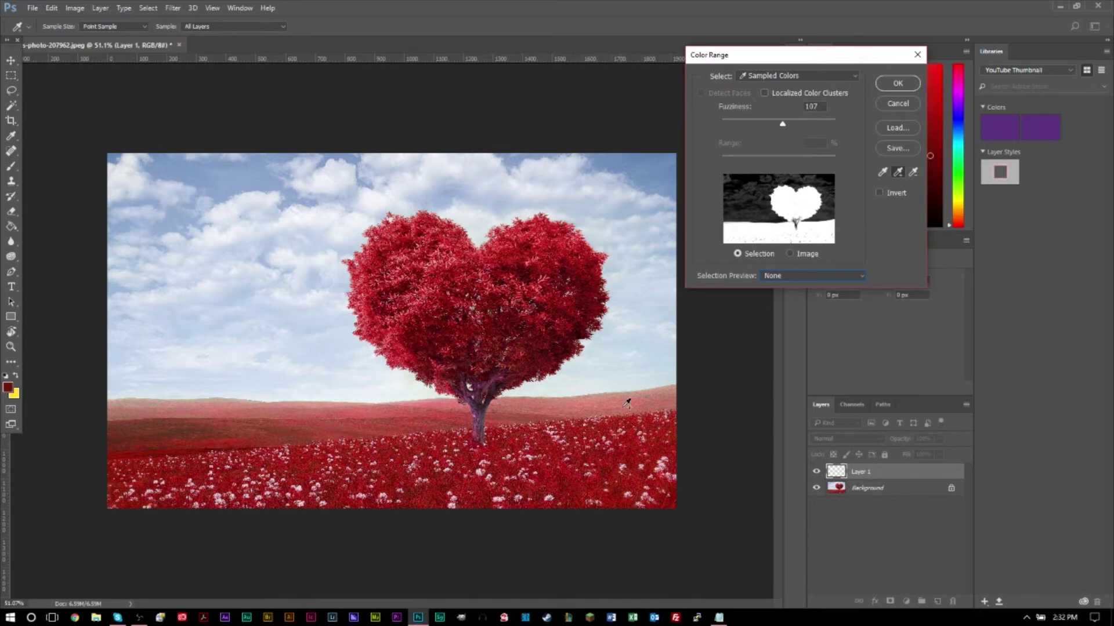
click(441, 411)
click(374, 417)
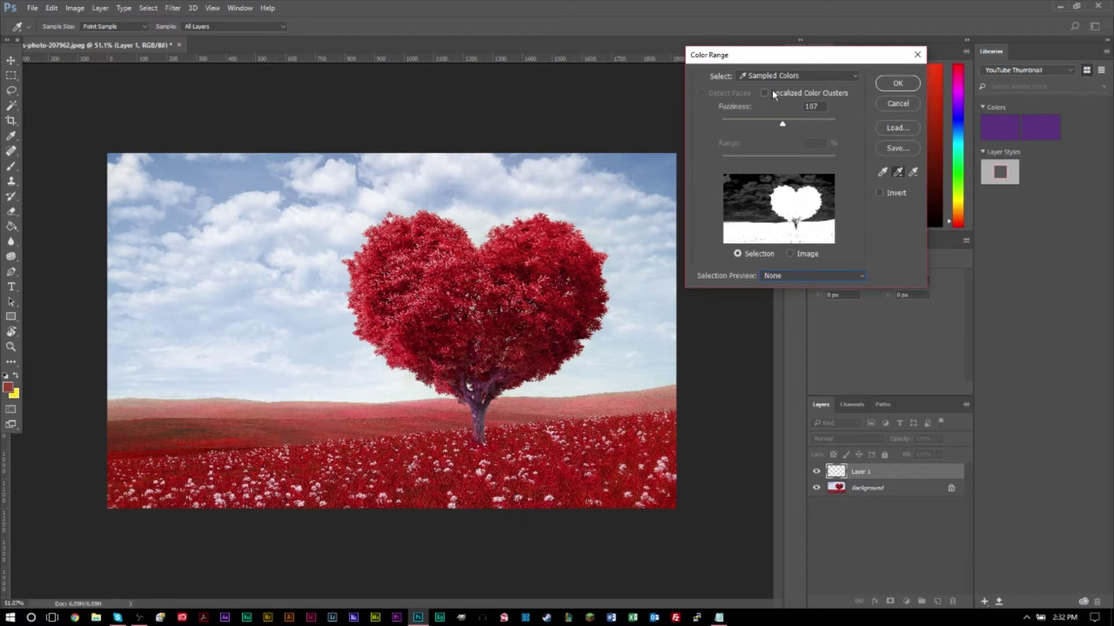
Try Fuzziness values between about 77 and 123, settling on 79.
mouse_move(784, 123)
mouse_down()
mouse_move(807, 124)
mouse_move(760, 130)
mouse_move(841, 133)
mouse_move(763, 130)
mouse_up()
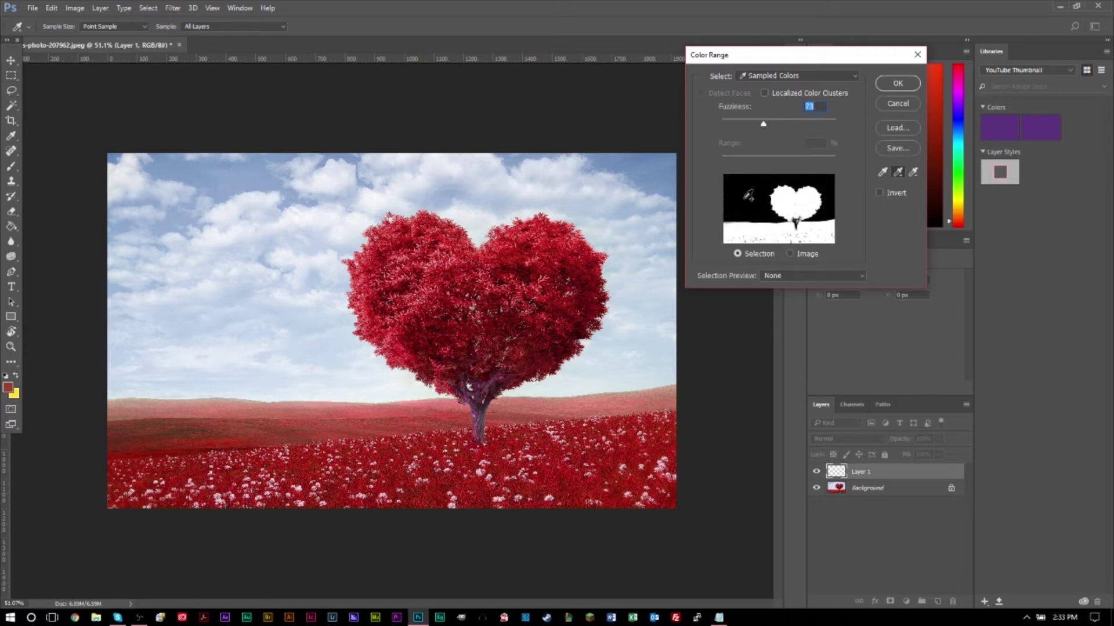
drag(766, 133, 793, 133)
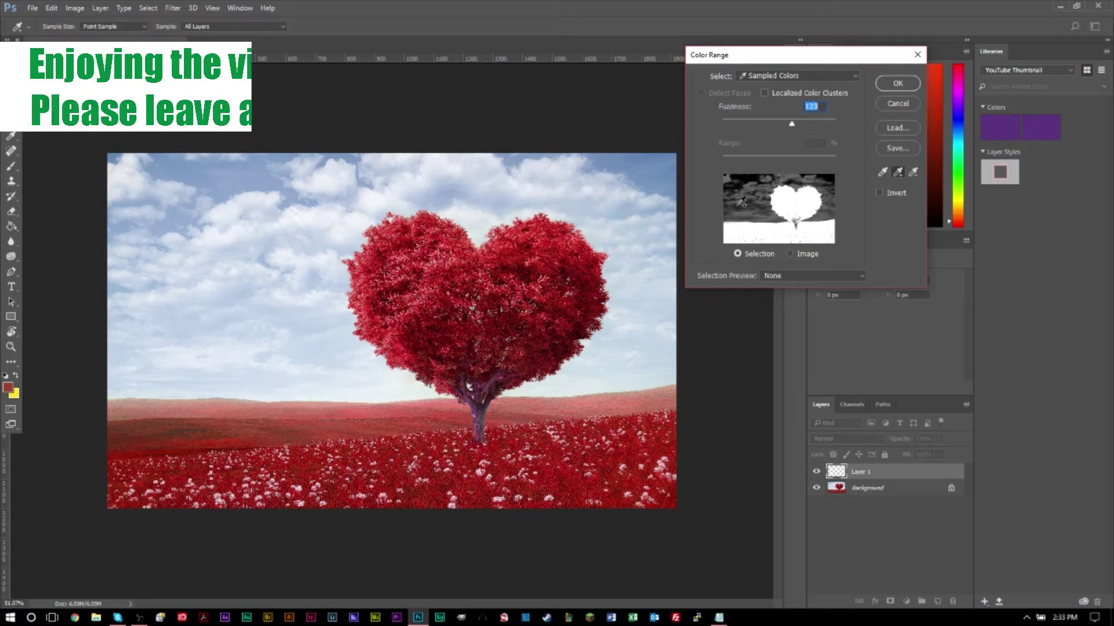
drag(787, 130, 769, 137)
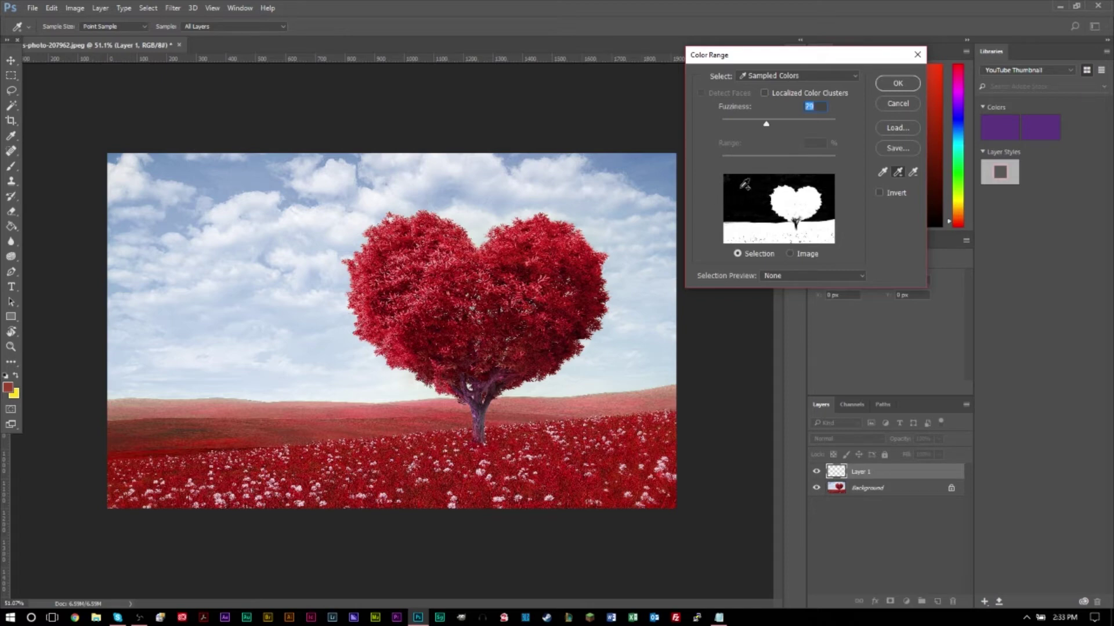
Check the Grayscale mask, add the horizon colour, return preview to None and apply the selection.
click(784, 271)
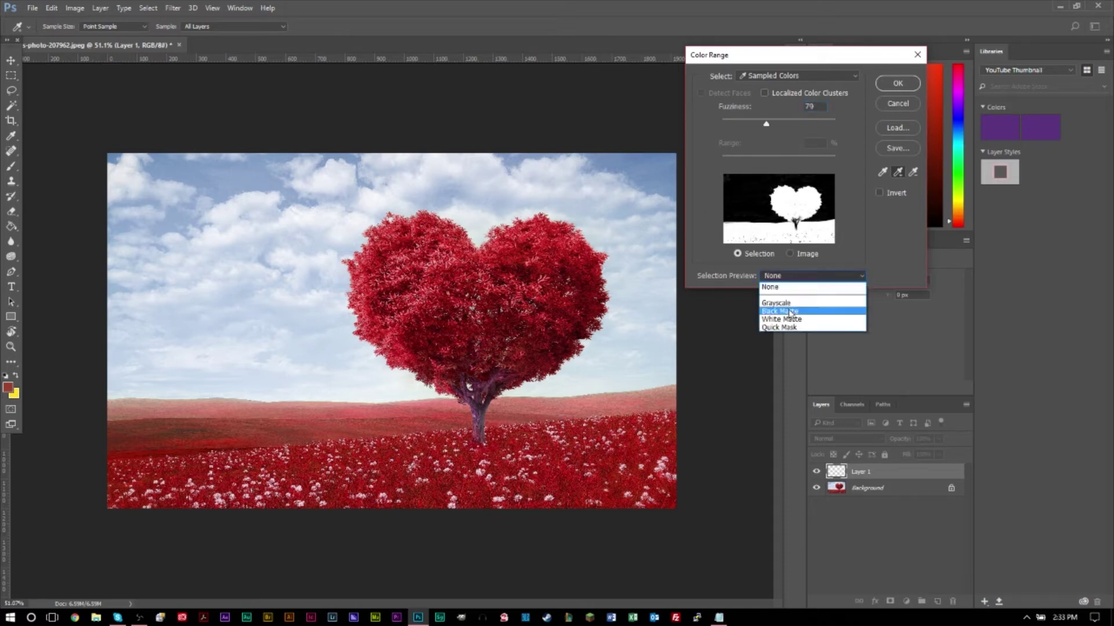
click(790, 300)
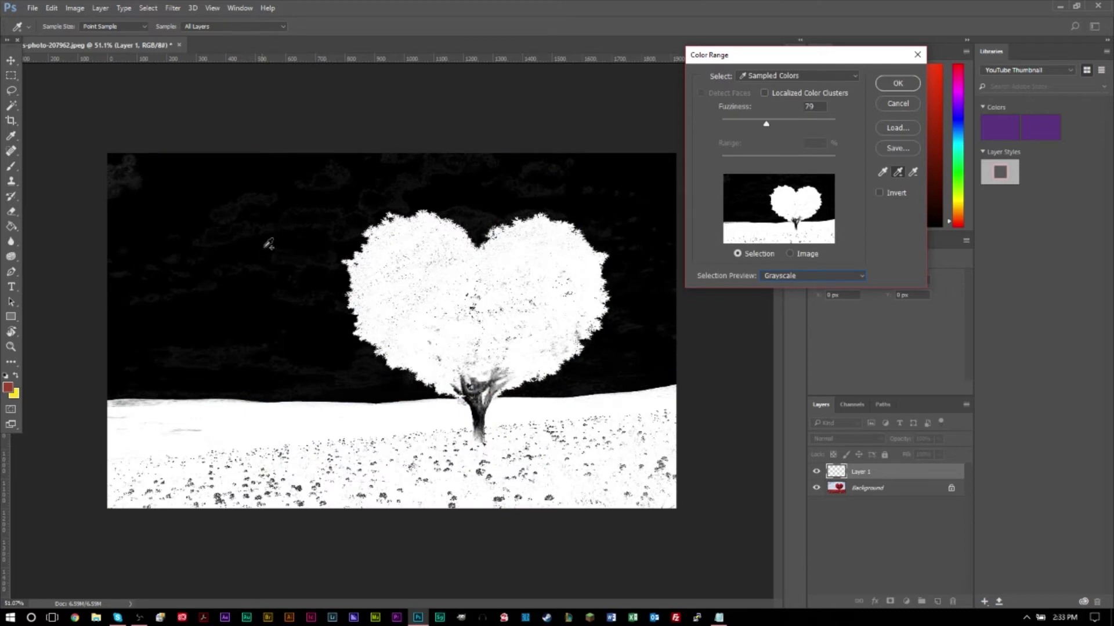
click(130, 400)
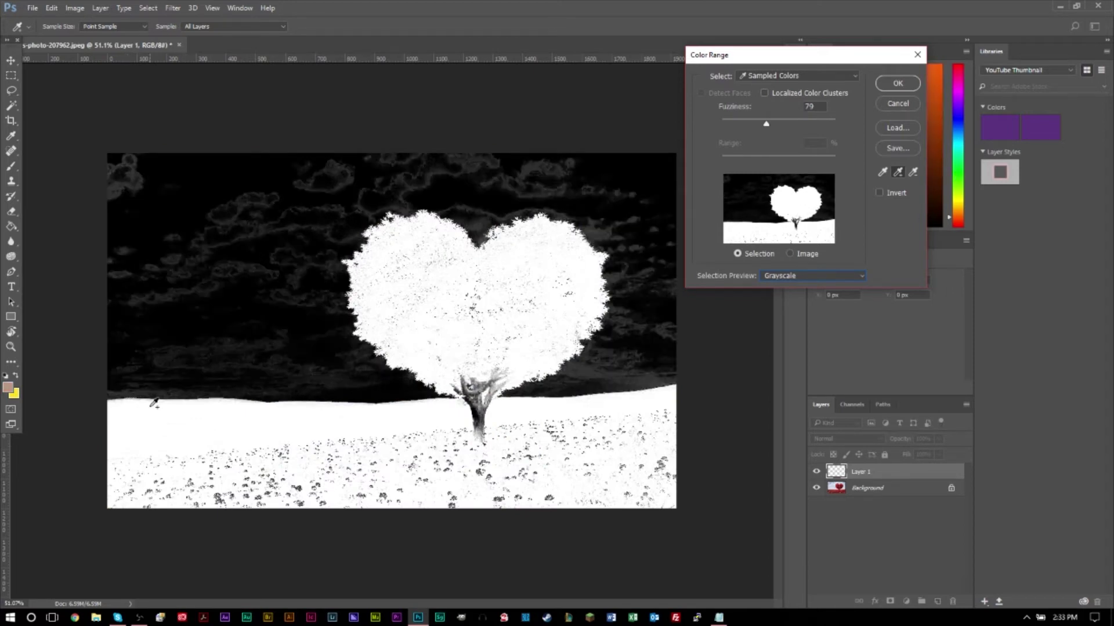
click(802, 283)
click(801, 288)
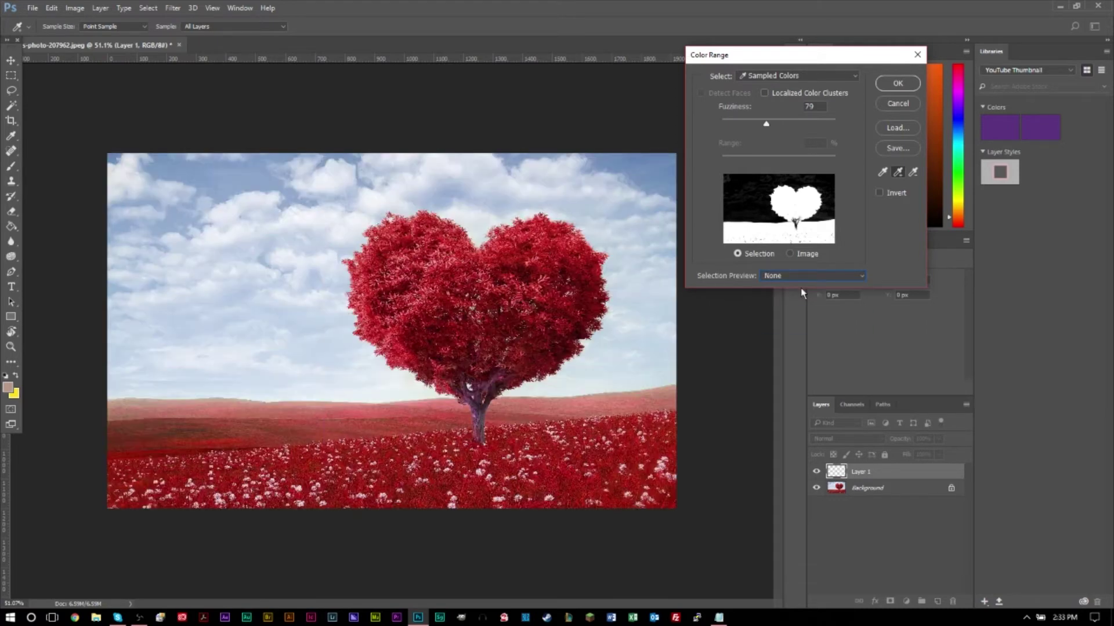
click(898, 85)
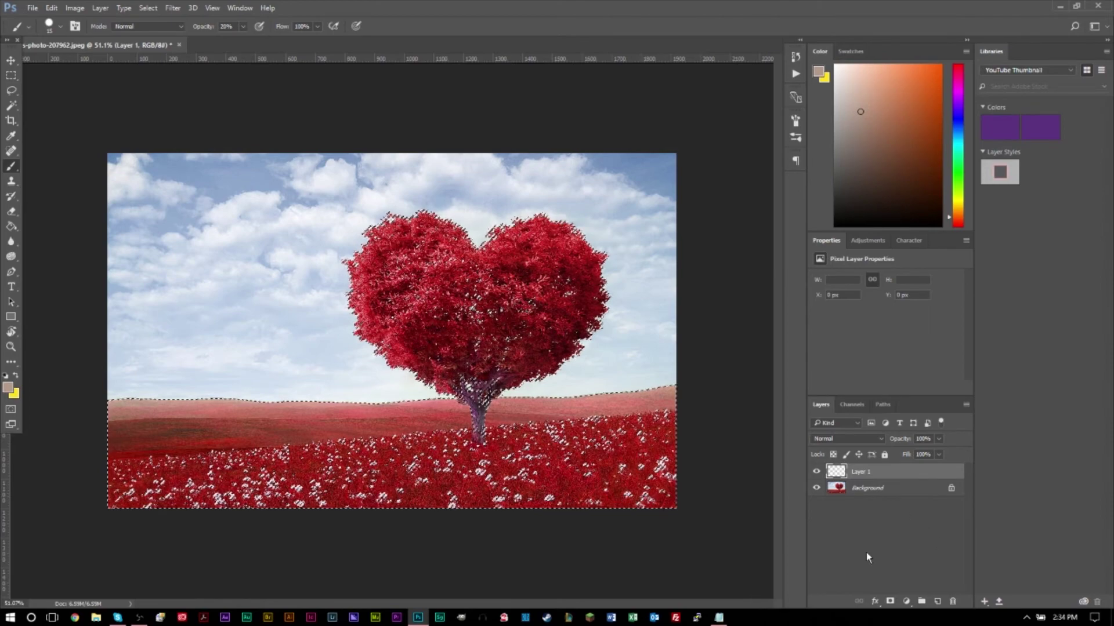
Reopen Color Range and try subtracting the red flower colour, then undo it.
click(150, 8)
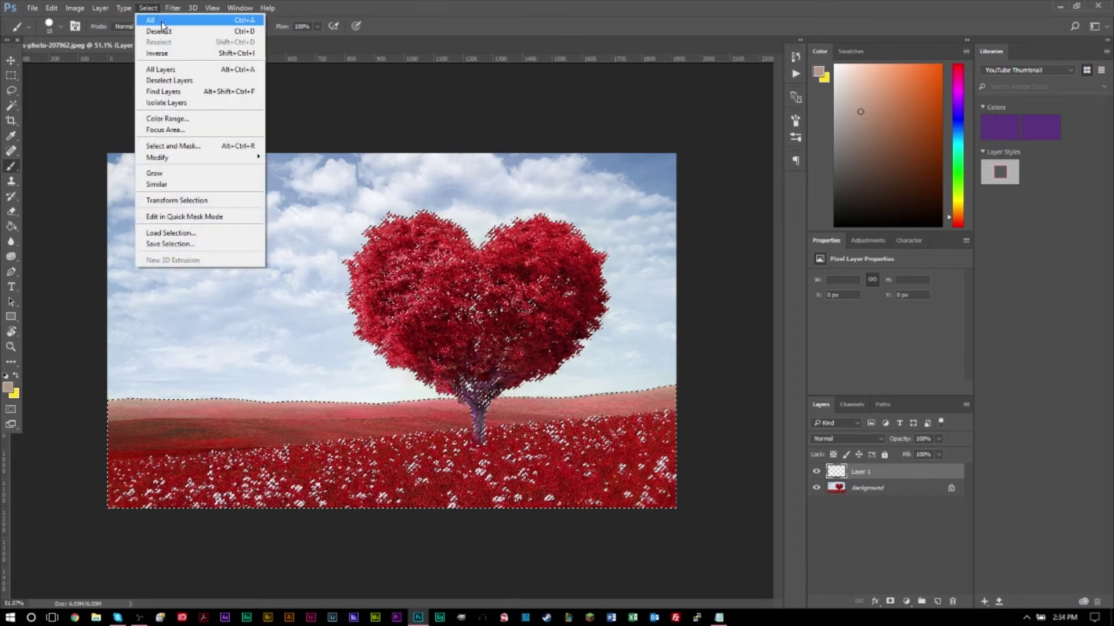
click(191, 119)
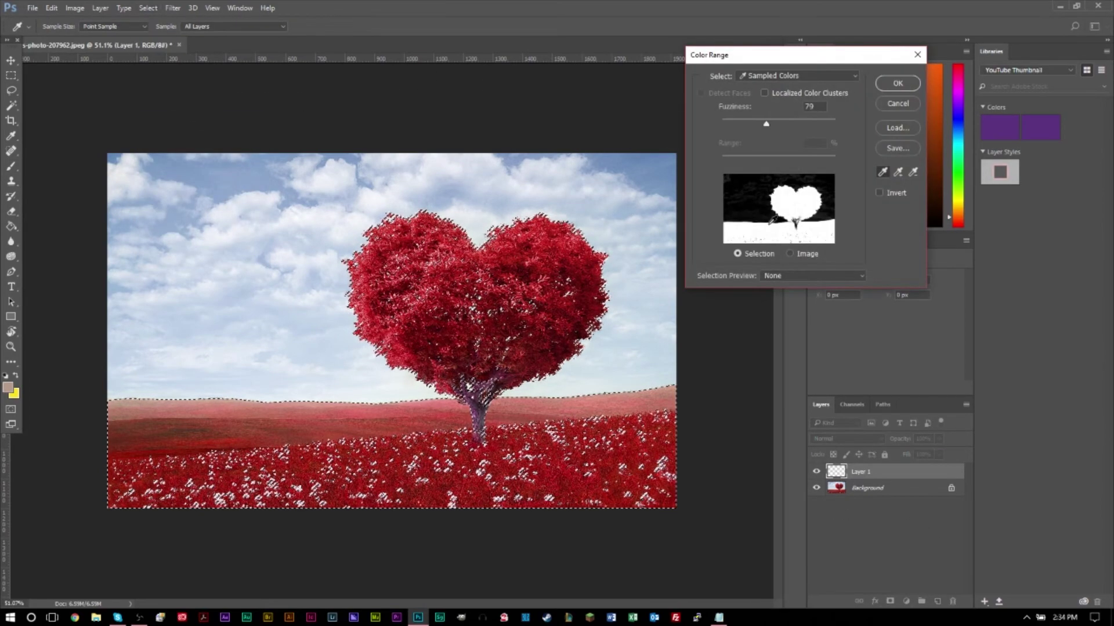
click(913, 173)
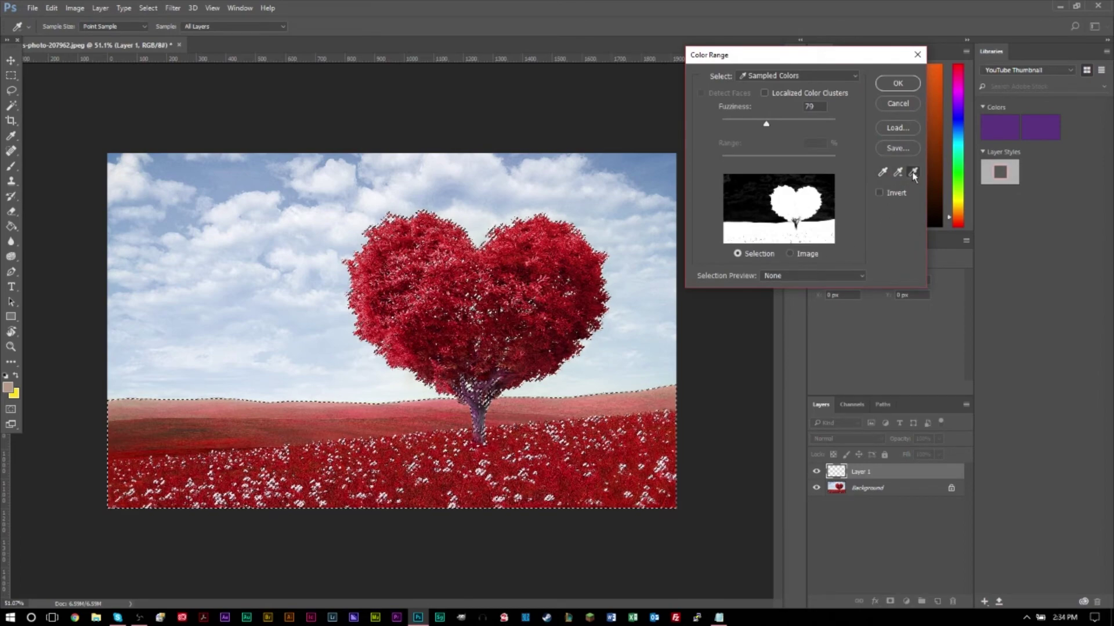
click(662, 464)
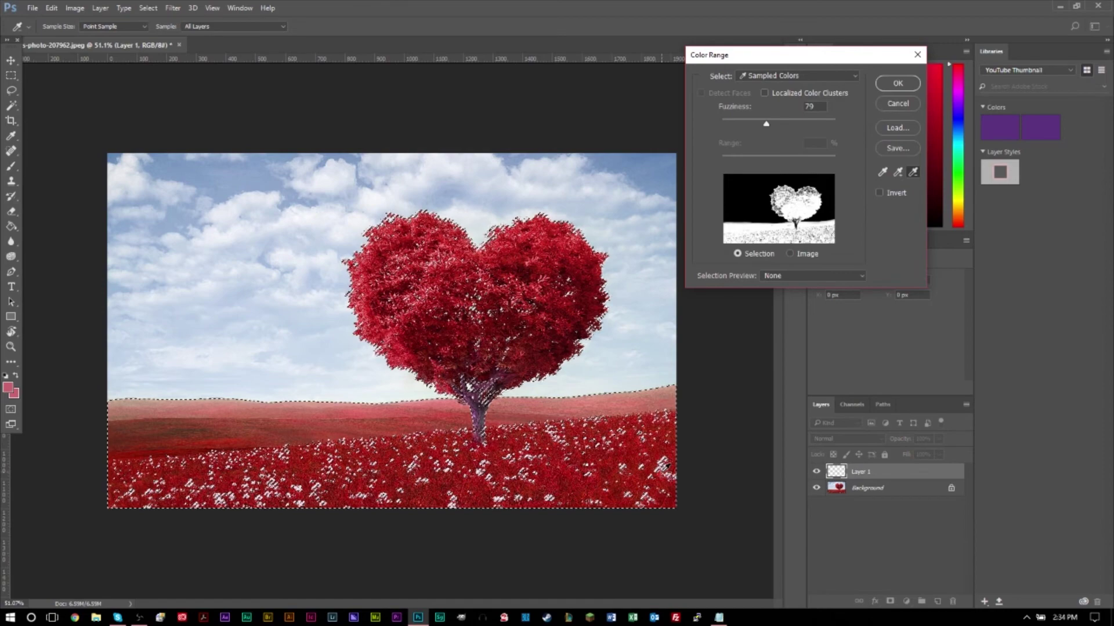
key(ctrl+z)
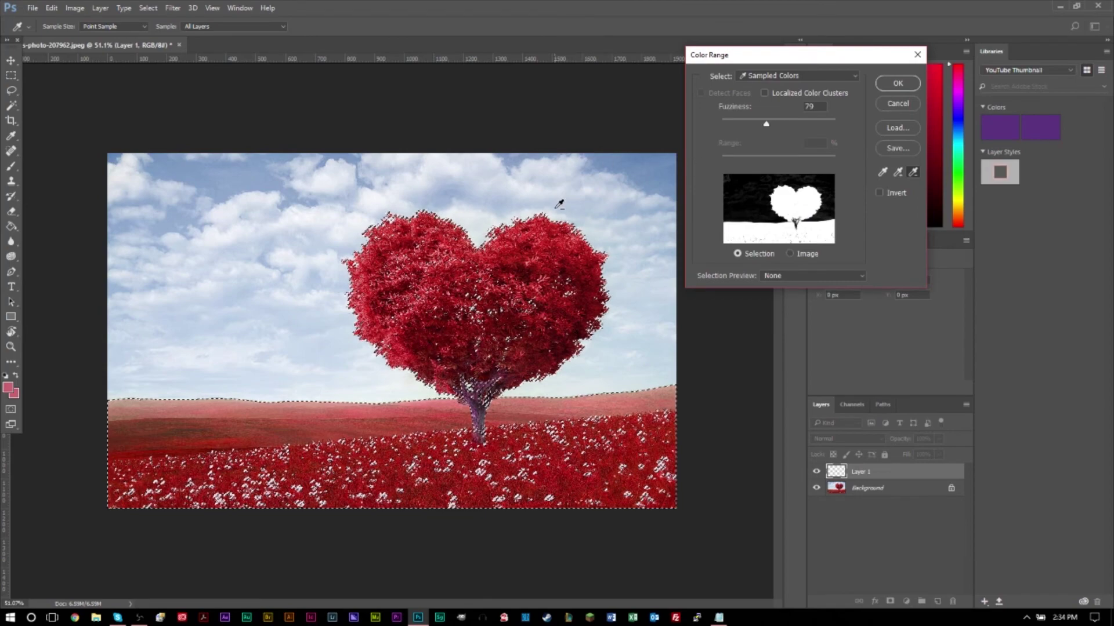
Add a darker red from the heart, undo the sample that pulled in clouds, and confirm.
click(898, 171)
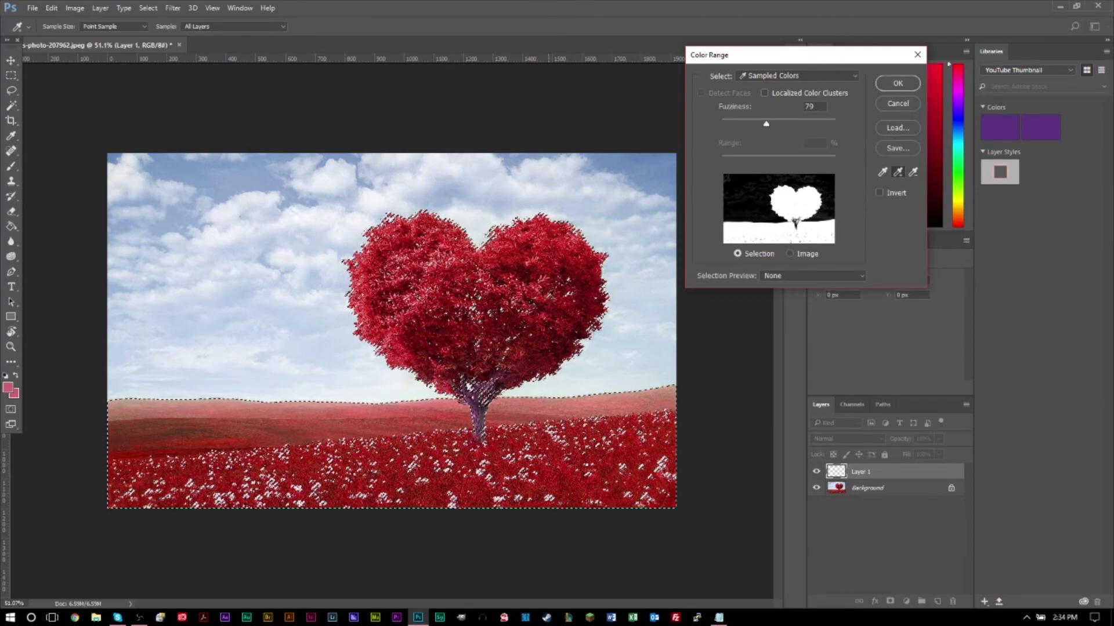
click(603, 319)
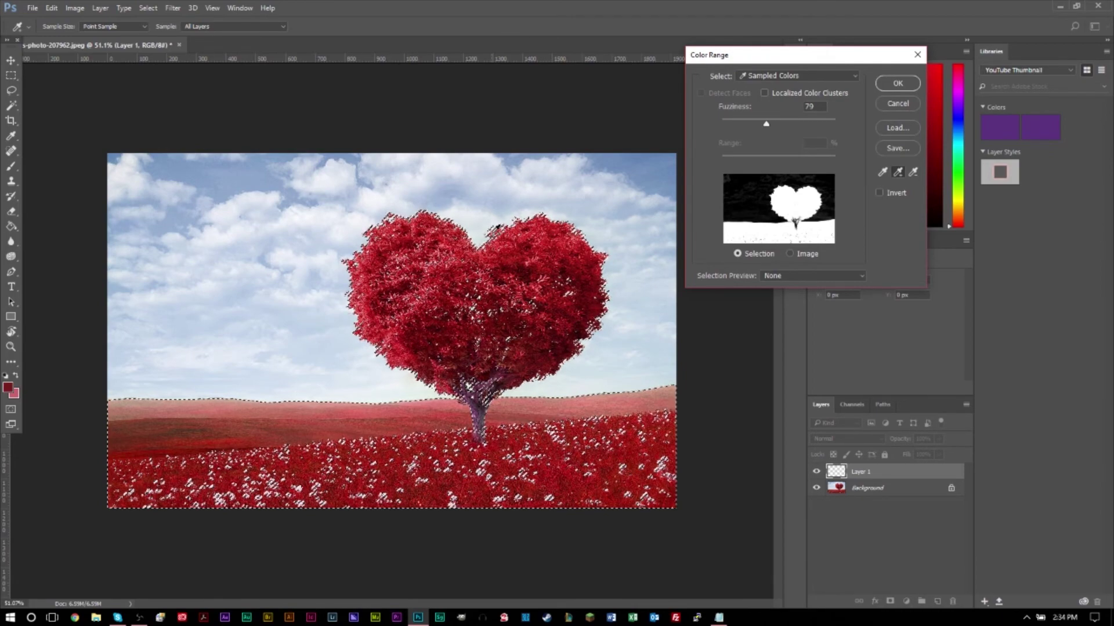
click(497, 226)
key(ctrl+z)
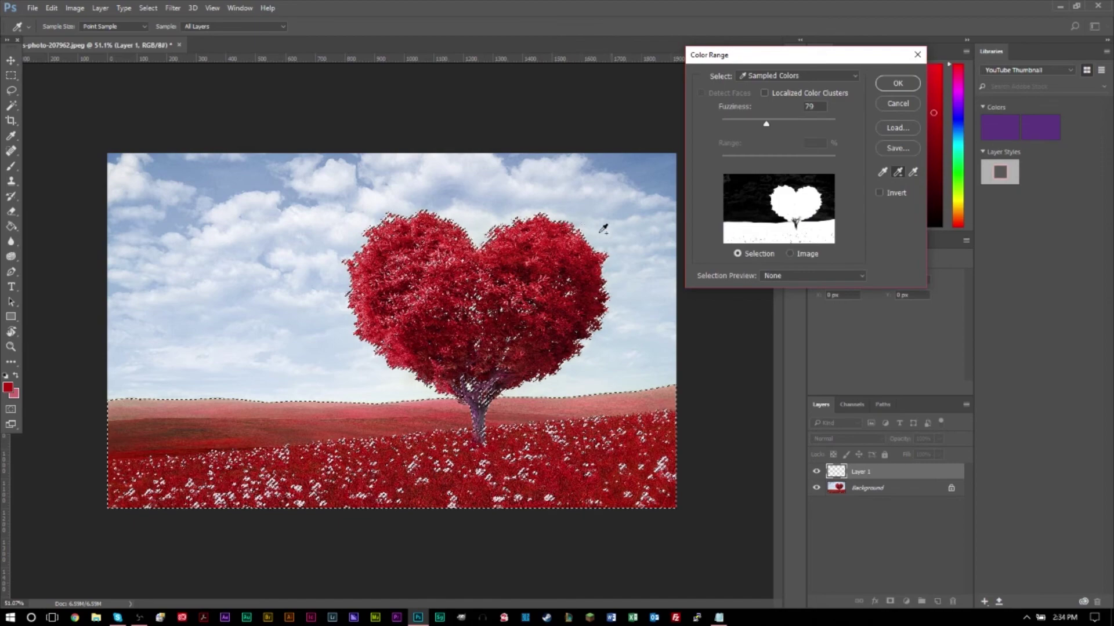
click(897, 87)
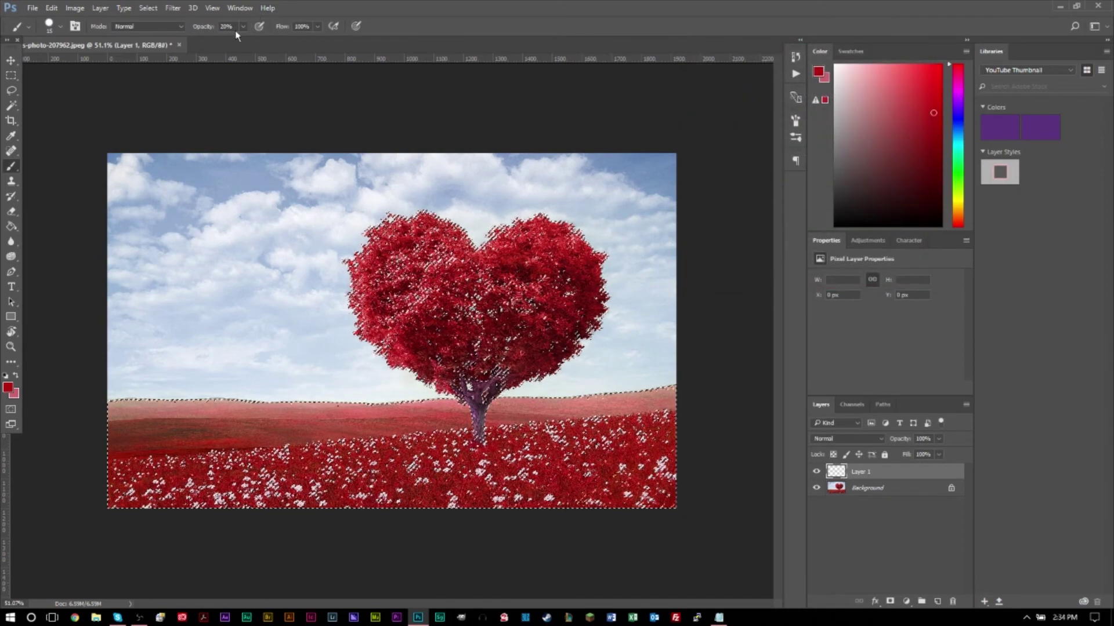
Add a Hue/Saturation 1 adjustment layer and shift Hue to about +86 so the reds turn green.
click(106, 9)
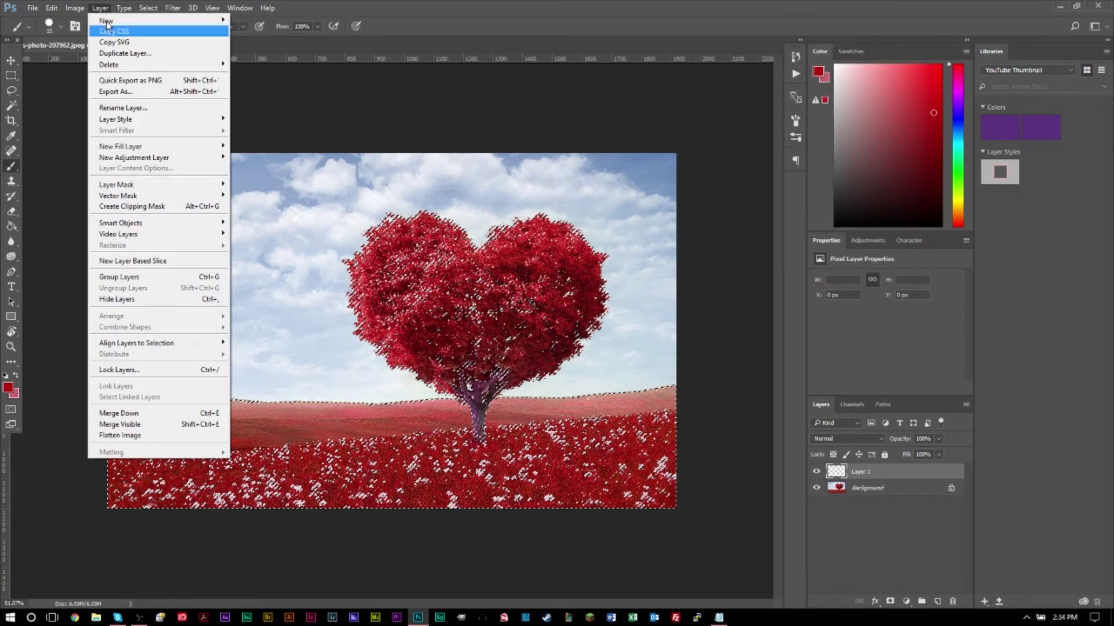
mouse_move(153, 168)
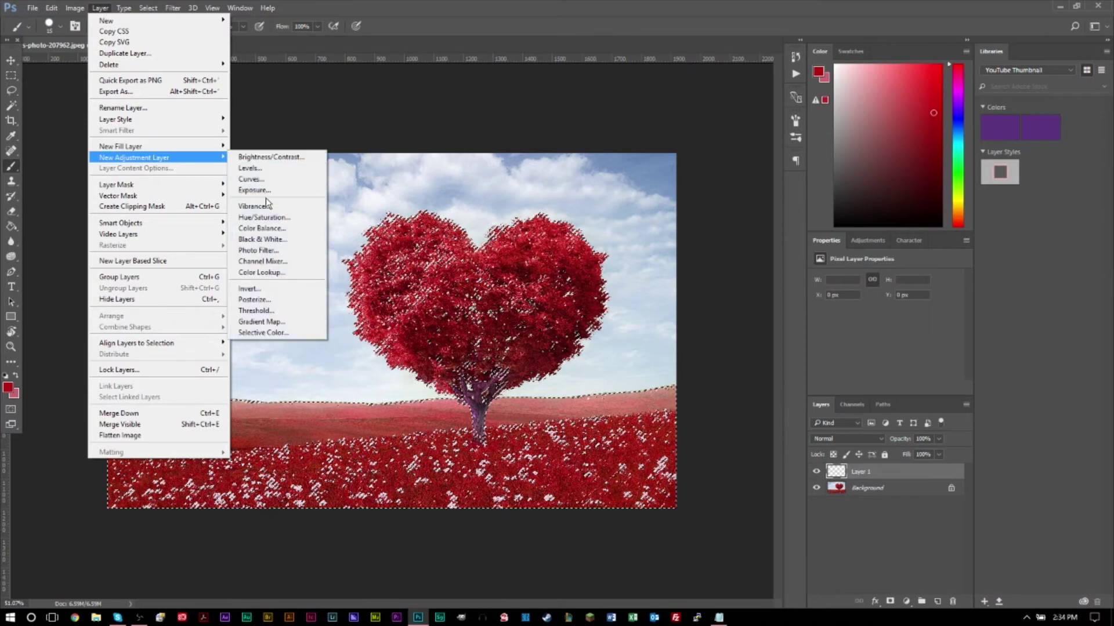
click(255, 216)
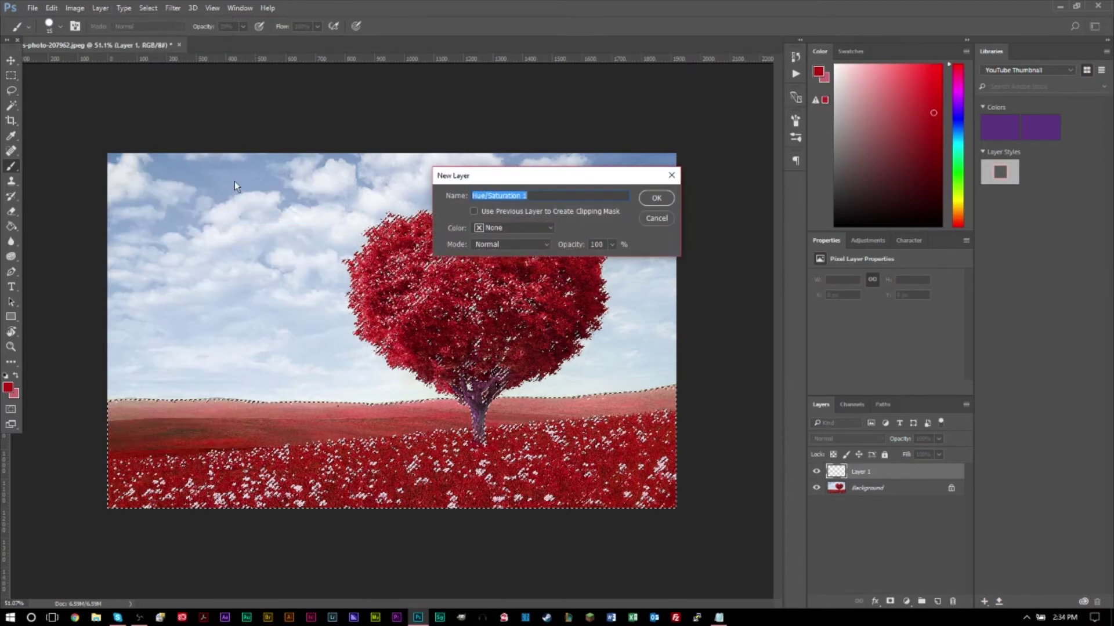
click(656, 198)
drag(885, 319, 932, 325)
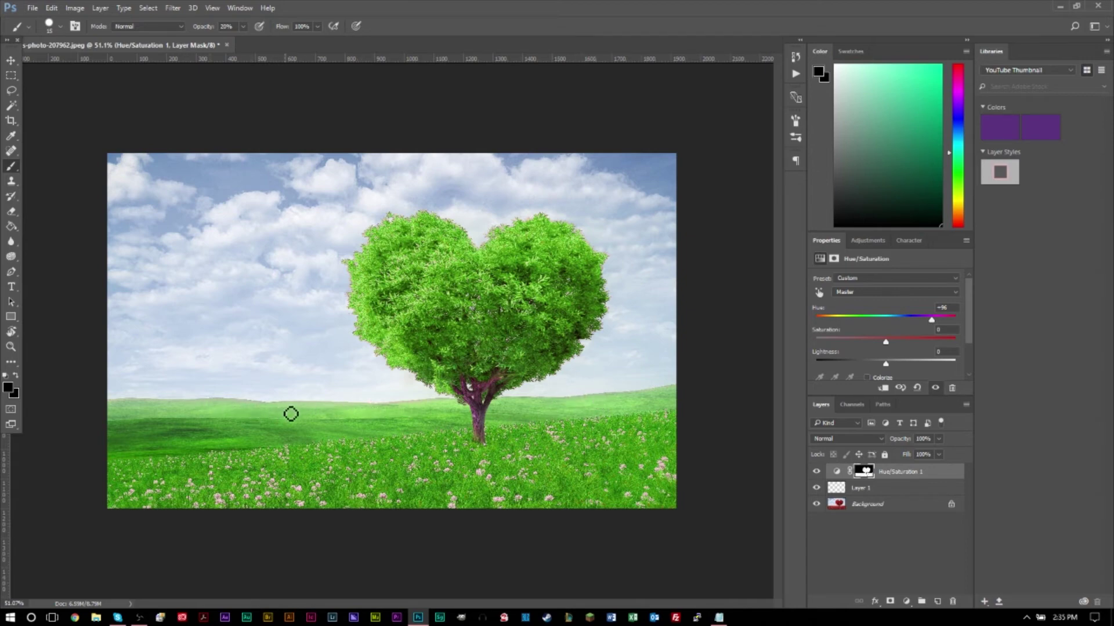
click(885, 473)
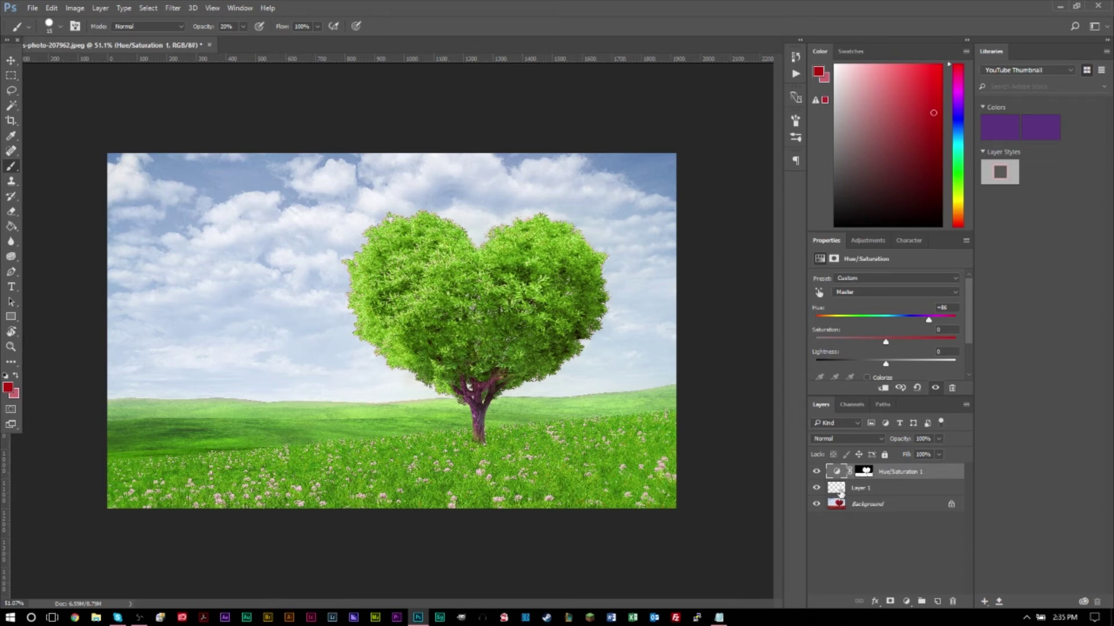
Select the Hue/Saturation 1 mask thumbnail and Alt-click it to view the black-and-white mask.
click(864, 472)
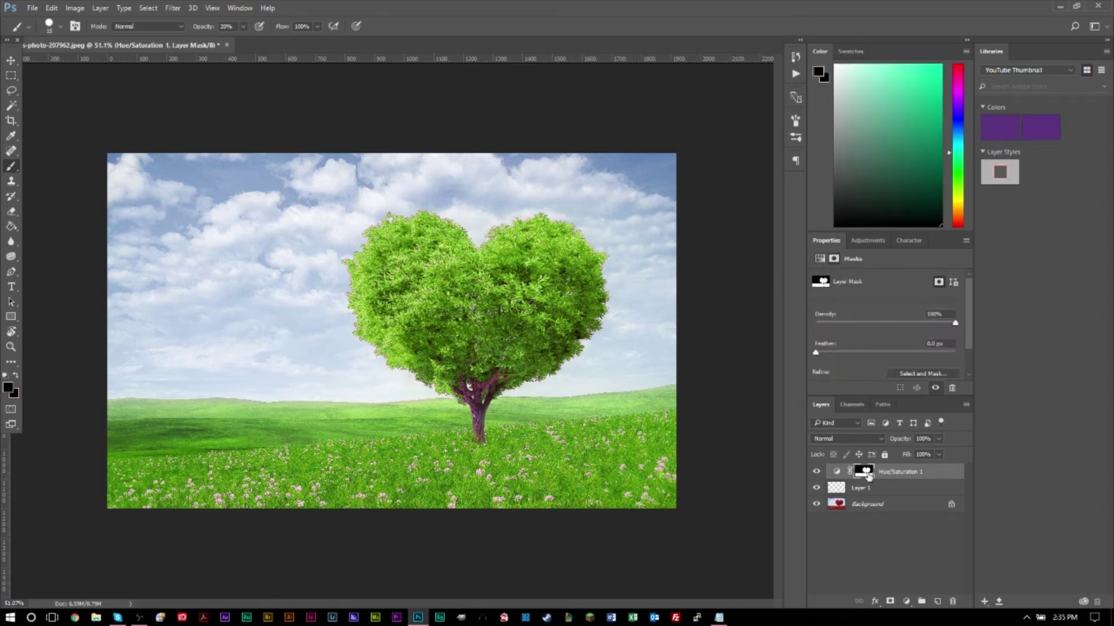
alt+click(864, 474)
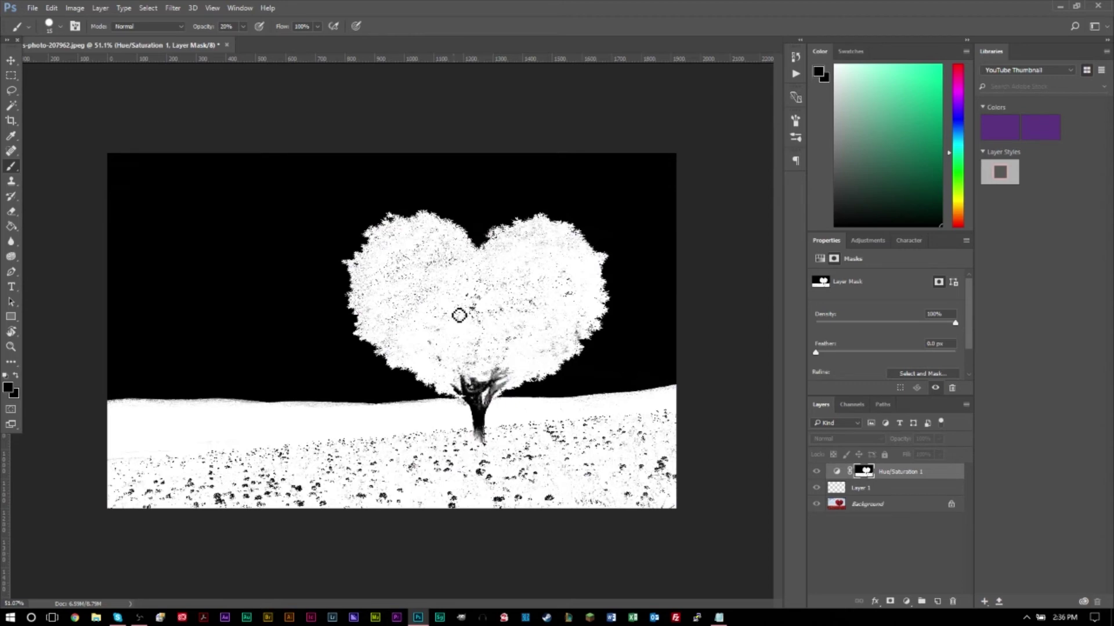
Choose the Brush tool, set the foreground colour to black, and enlarge the brush.
right_click(11, 166)
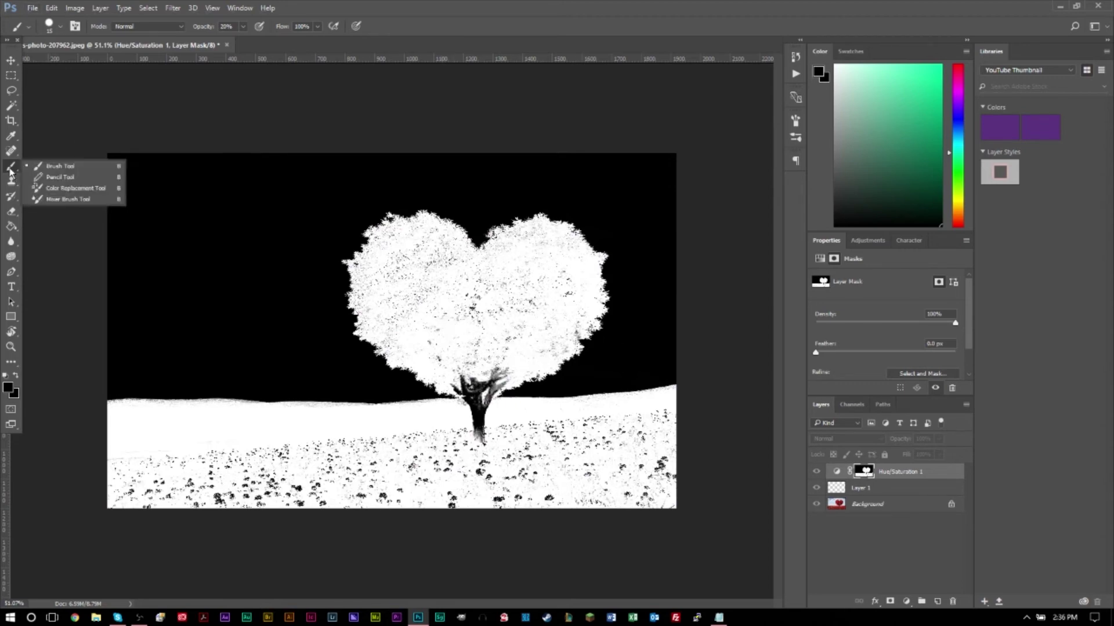
click(40, 167)
click(8, 388)
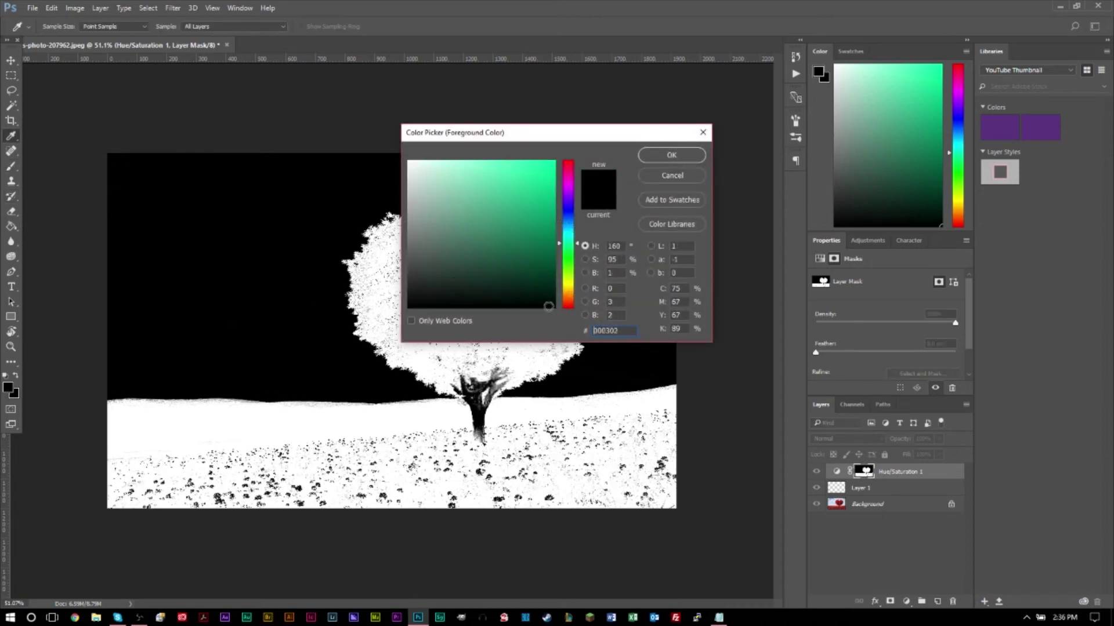
click(674, 155)
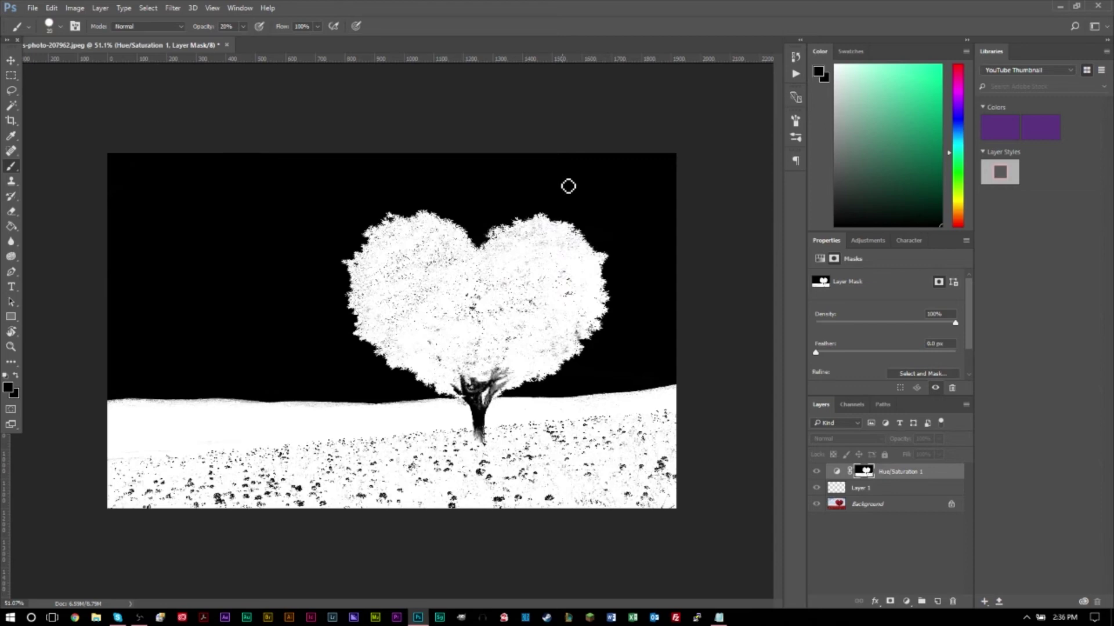
key(bracketright)
Paint a band across the heart on the mask, repainting it solid black at 100% opacity.
click(578, 300)
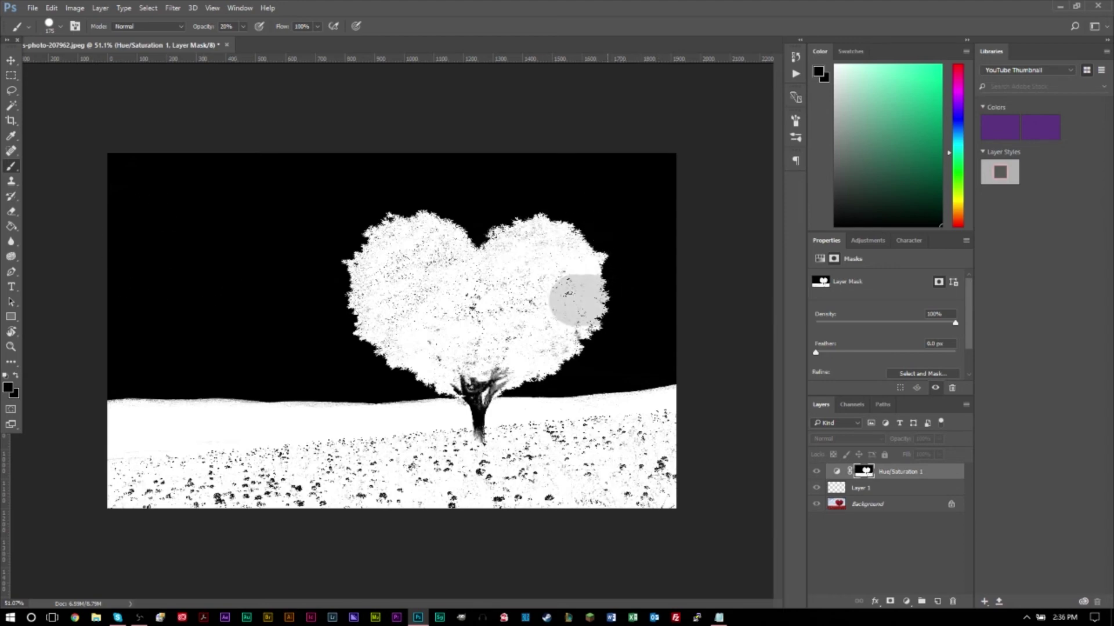
drag(578, 300, 348, 300)
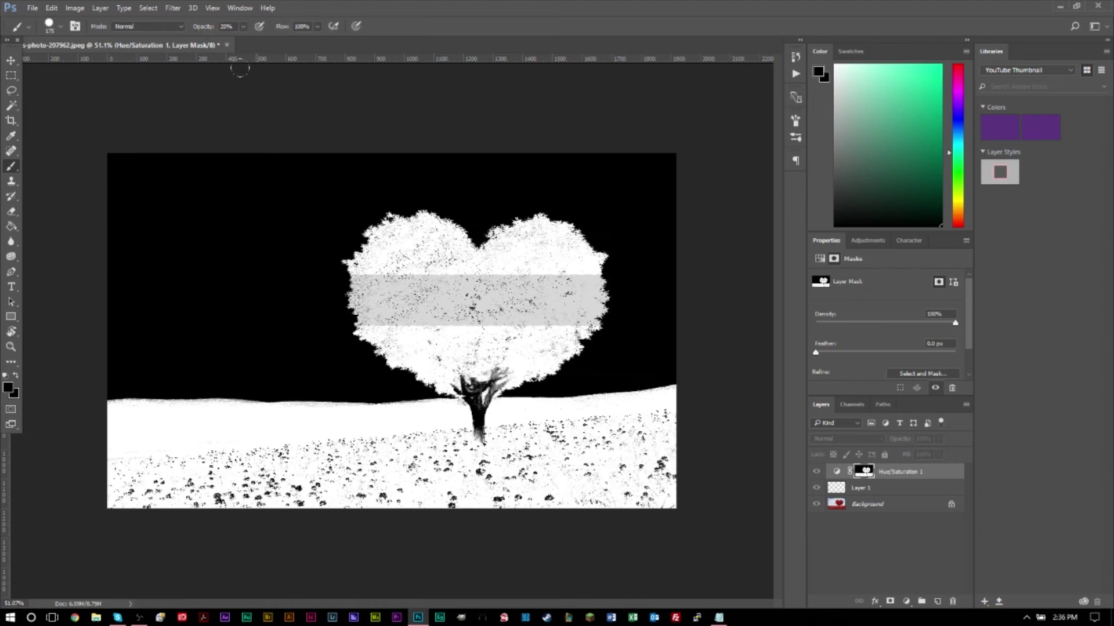
click(227, 26)
text(100)
key(Return)
mouse_move(309, 282)
mouse_down()
mouse_move(458, 297)
mouse_move(577, 293)
mouse_move(609, 278)
mouse_up()
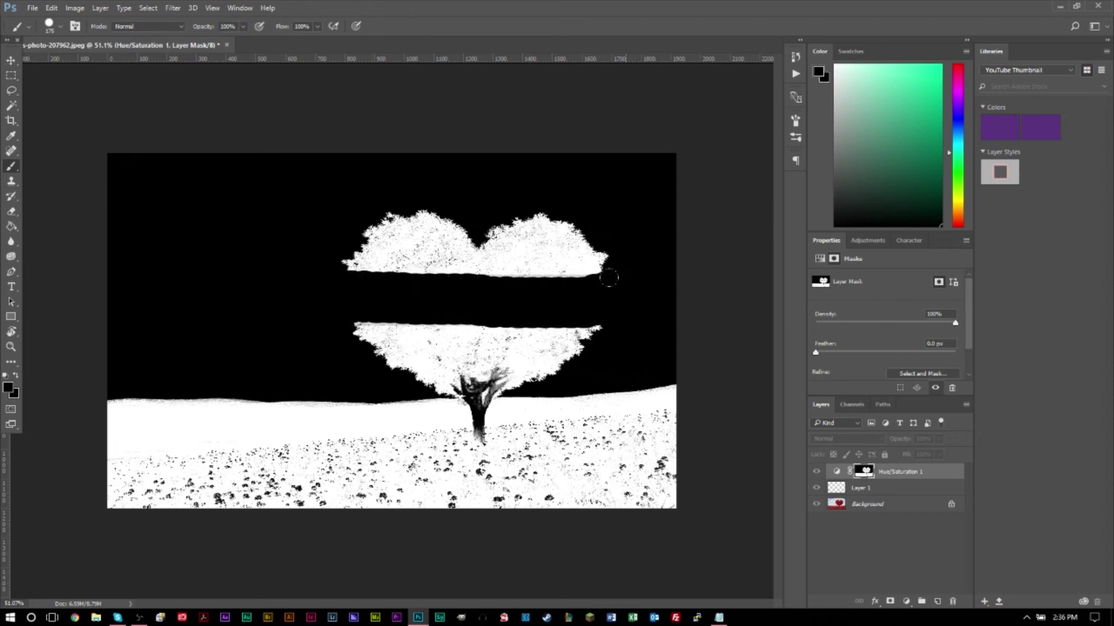
click(879, 473)
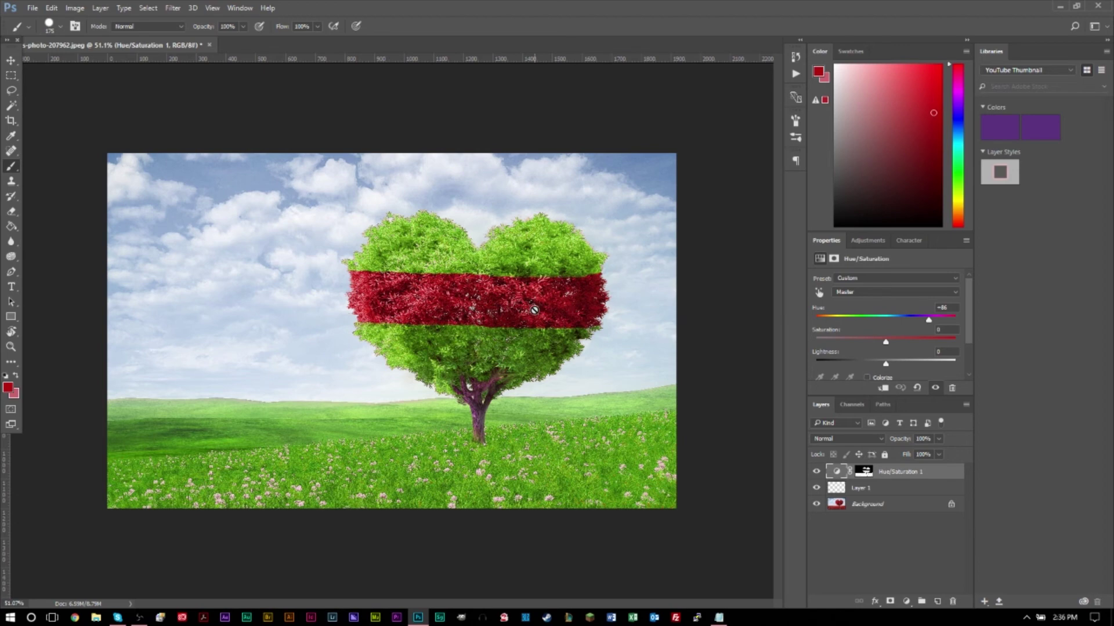
With the mask shown alone, paint the heart crown and the canopy edge above the trunk black.
alt+click(864, 473)
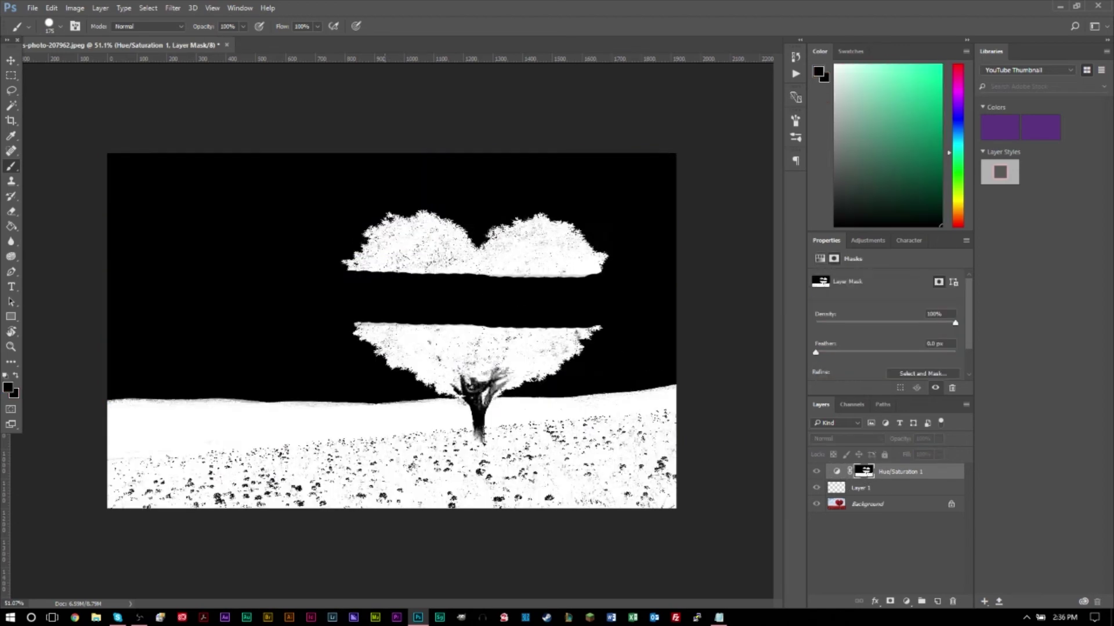
mouse_move(354, 261)
mouse_down()
mouse_move(325, 252)
mouse_move(376, 206)
mouse_move(477, 235)
mouse_move(526, 190)
mouse_move(594, 223)
mouse_move(469, 257)
mouse_move(396, 243)
mouse_move(368, 252)
mouse_move(330, 304)
mouse_move(357, 314)
mouse_move(587, 307)
mouse_move(558, 320)
mouse_move(379, 338)
mouse_move(522, 340)
mouse_up()
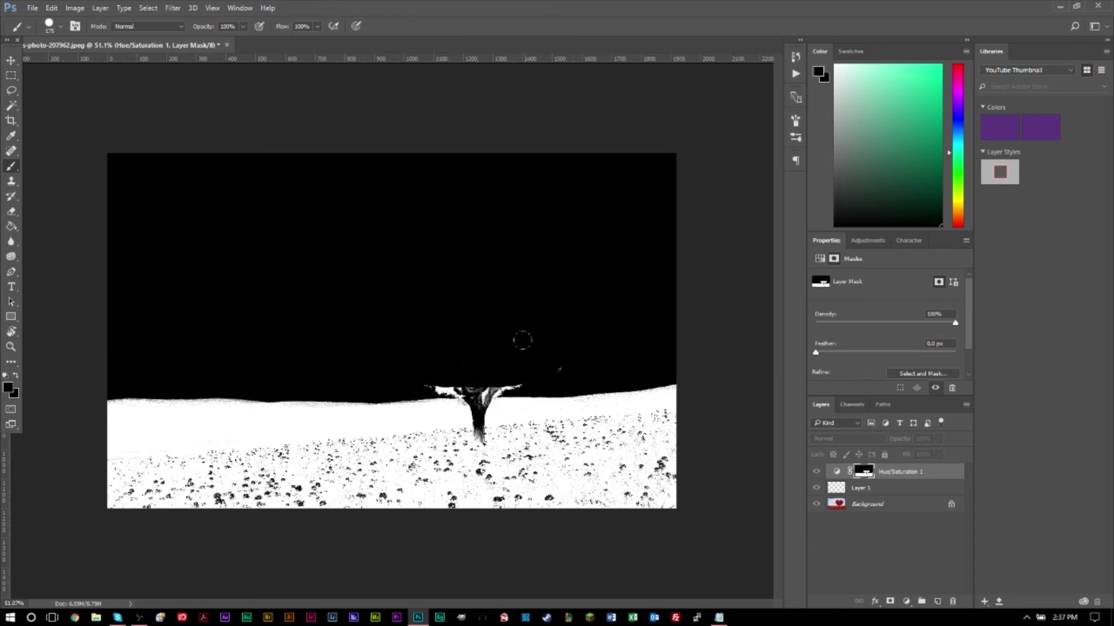
scroll(461, 384, up, 3)
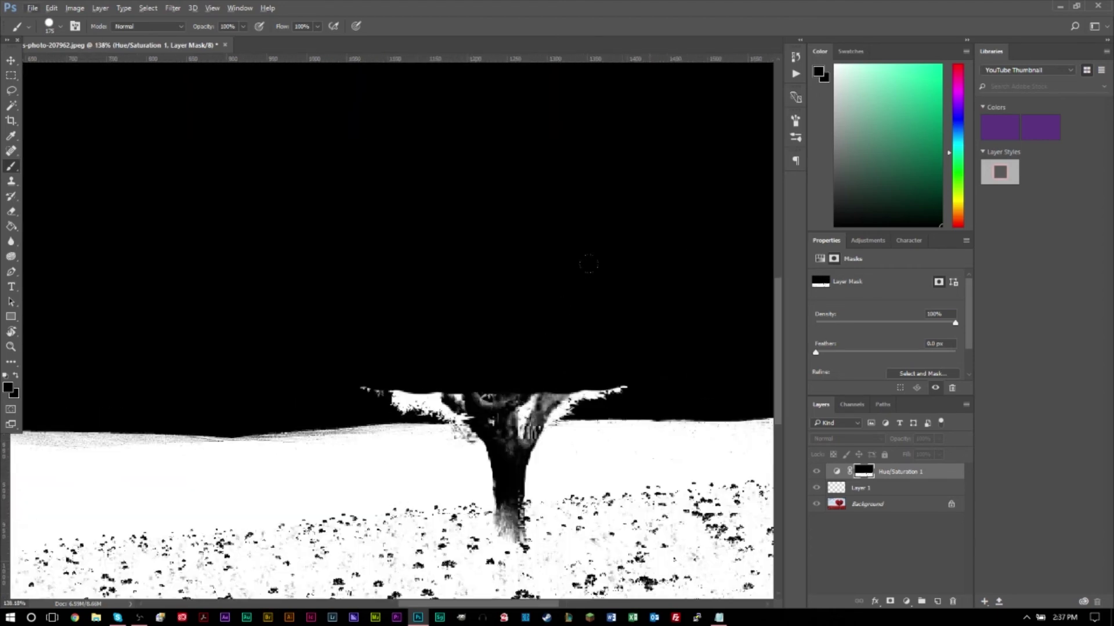
mouse_move(588, 265)
mouse_down()
mouse_move(319, 282)
mouse_move(437, 279)
mouse_up()
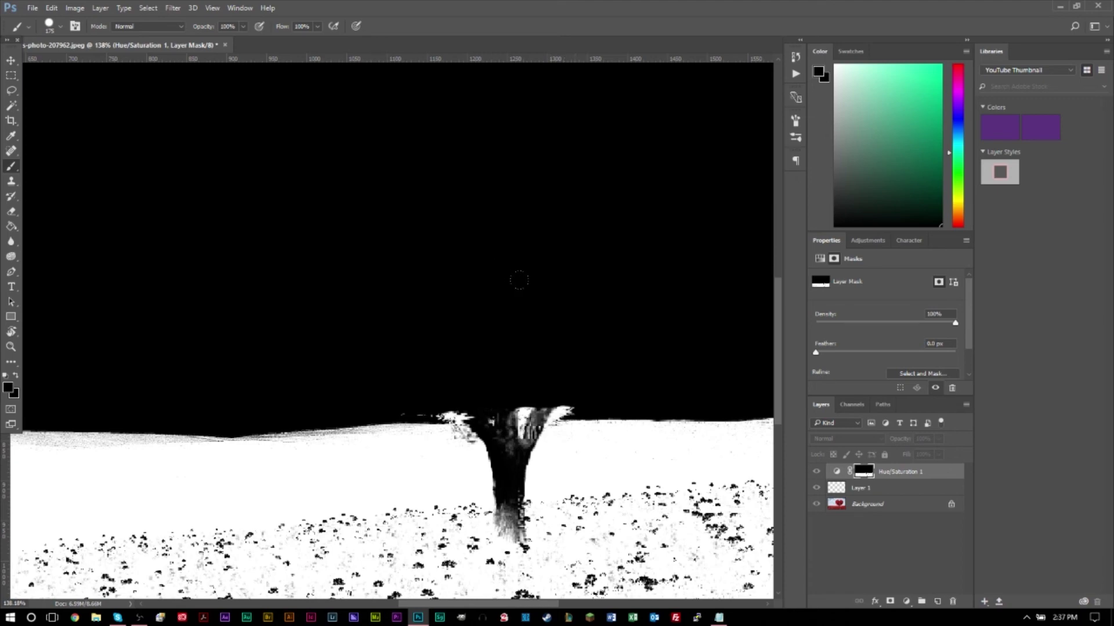
Zoomed in, blacken the white splash beside the trunk and the specks along the horizon.
scroll(502, 282, up, 3)
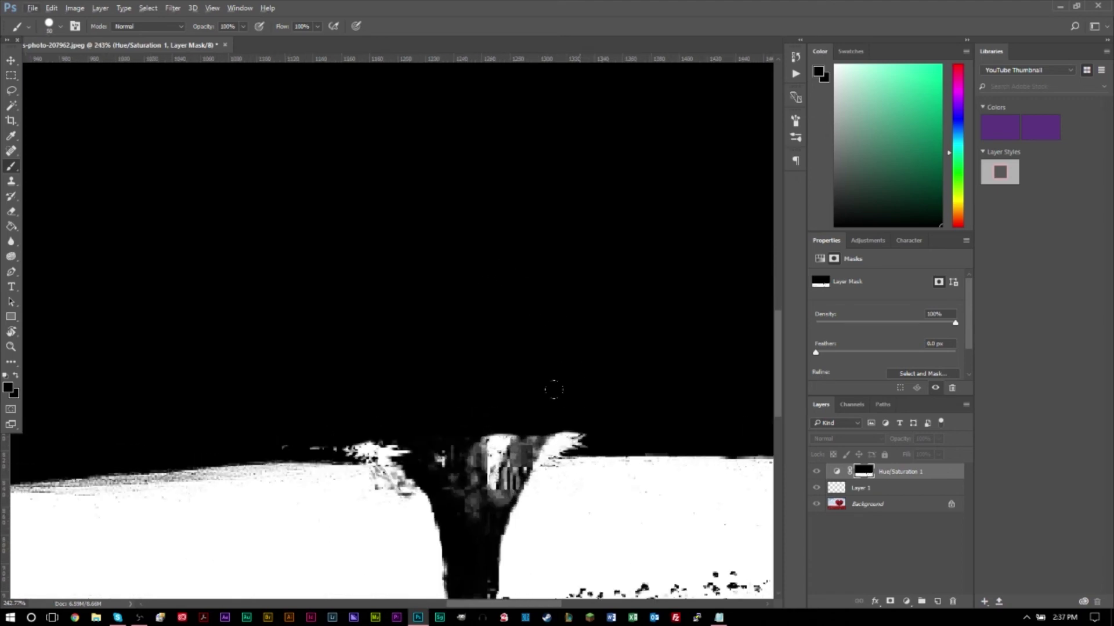
drag(576, 436, 276, 441)
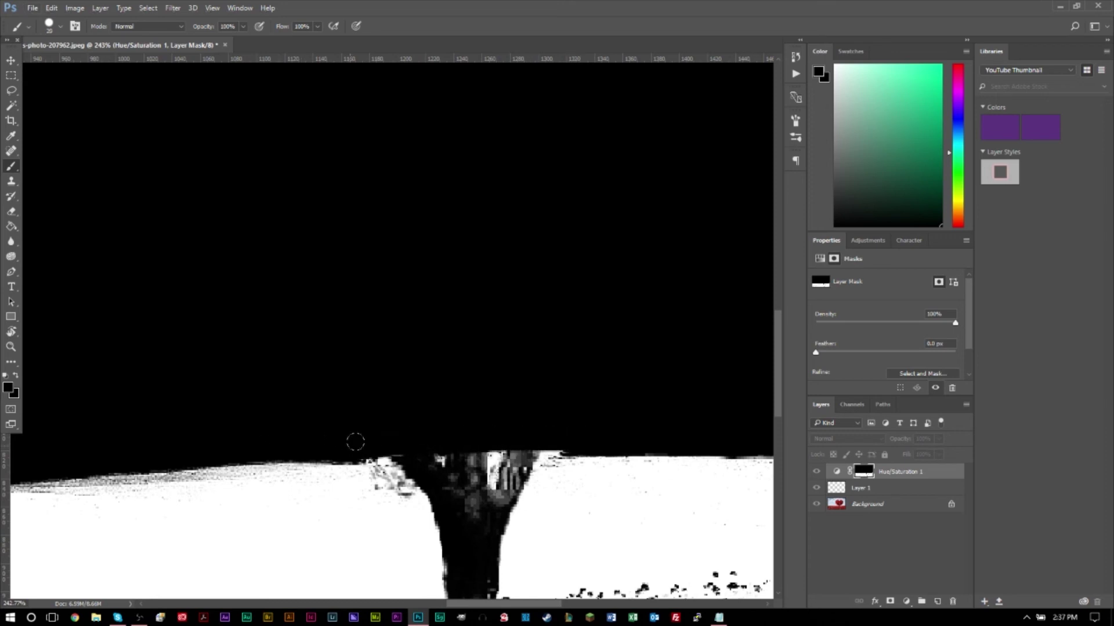
mouse_move(355, 442)
mouse_down()
mouse_move(390, 453)
mouse_move(563, 435)
mouse_up()
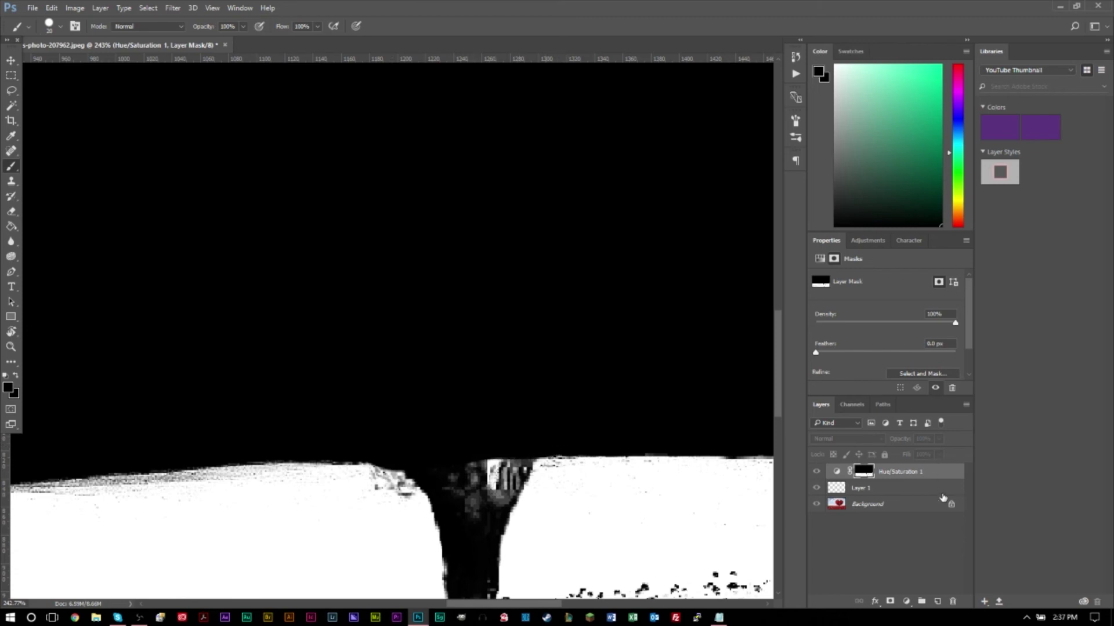
Return to the full-colour image, inspect the trunk, and toggle the Hue/Saturation layer off and on to compare.
click(836, 471)
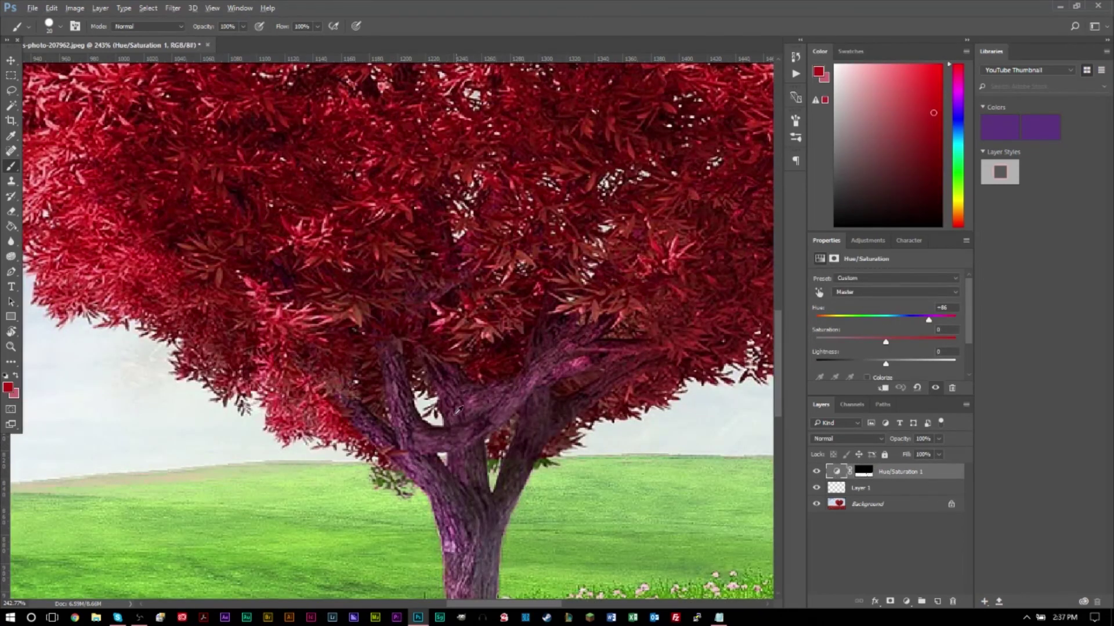
scroll(458, 411, down, 3)
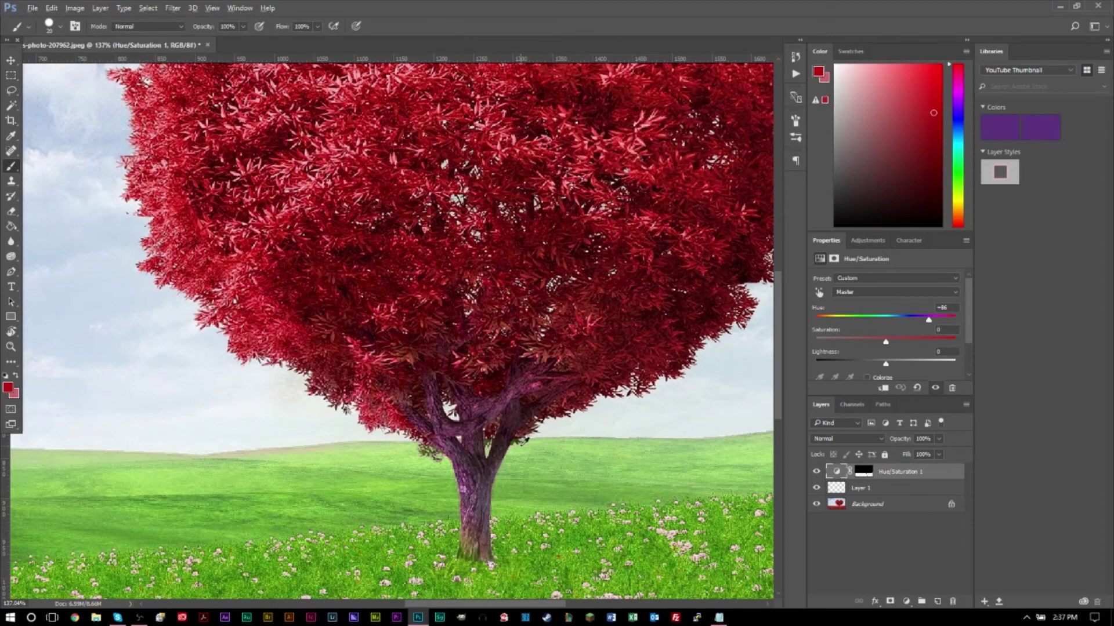
scroll(461, 479, down, 4)
scroll(489, 448, up, 3)
scroll(489, 448, up, 3)
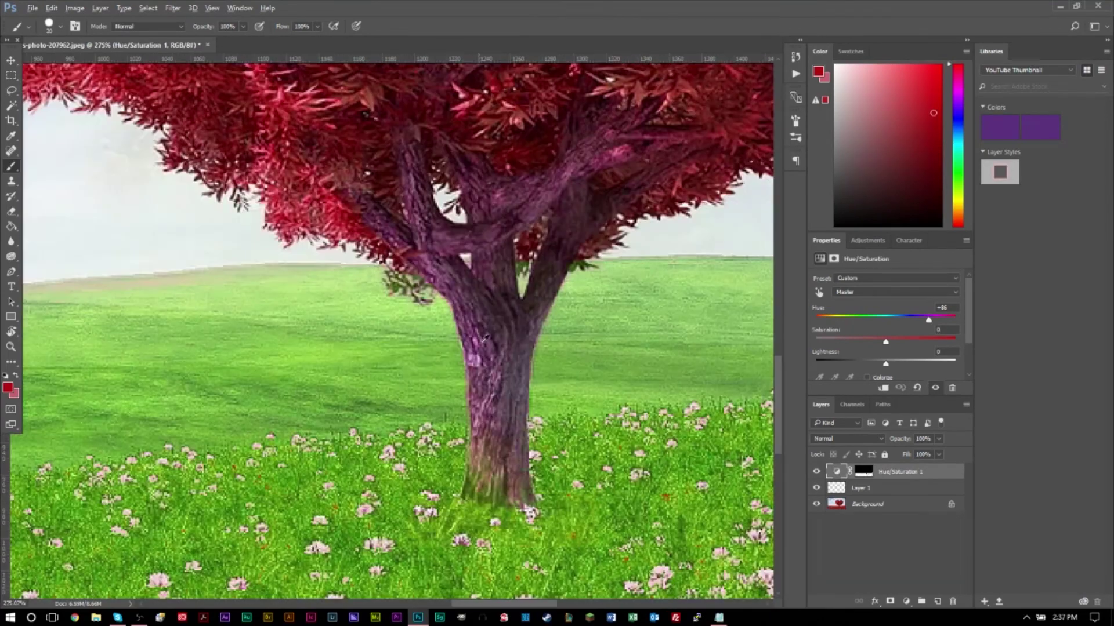
scroll(413, 349, up, 3)
scroll(413, 348, down, 3)
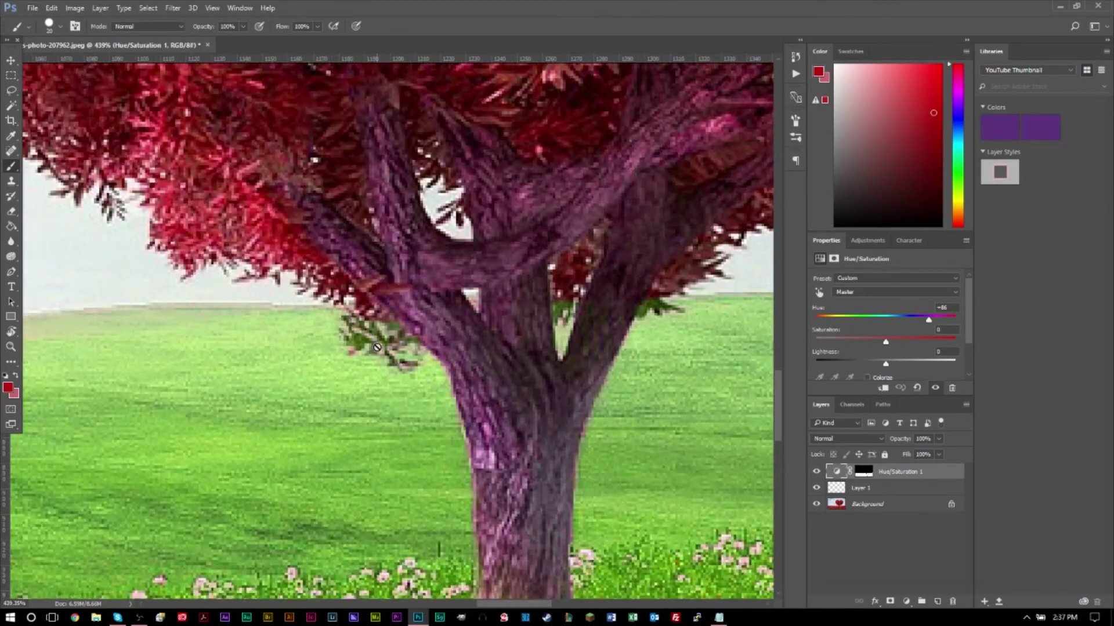
scroll(515, 341, down, 5)
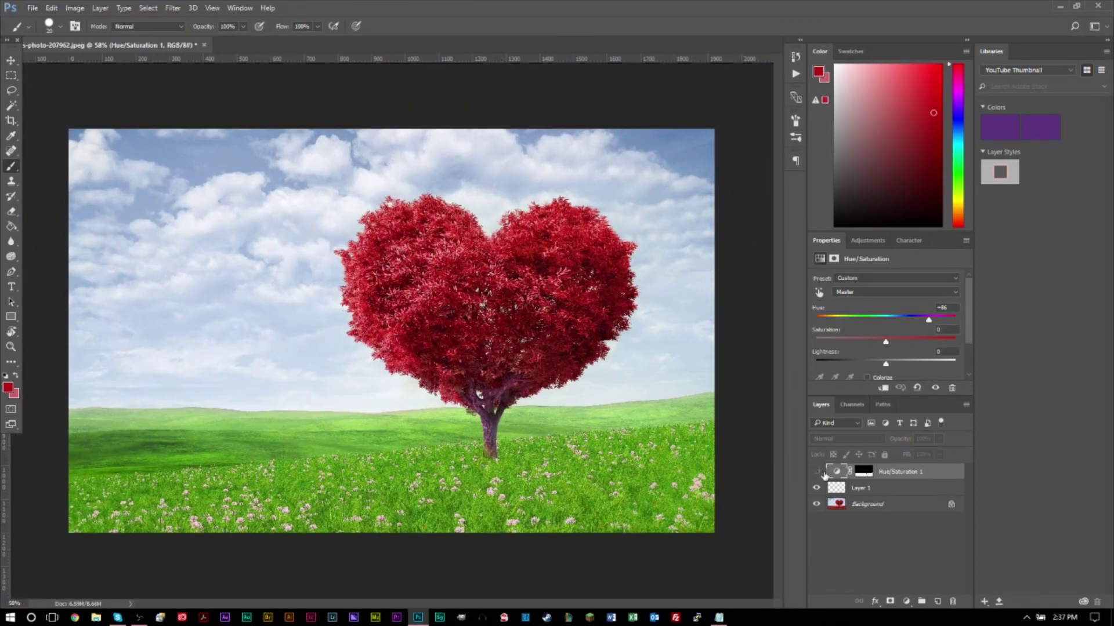
click(818, 472)
click(818, 472)
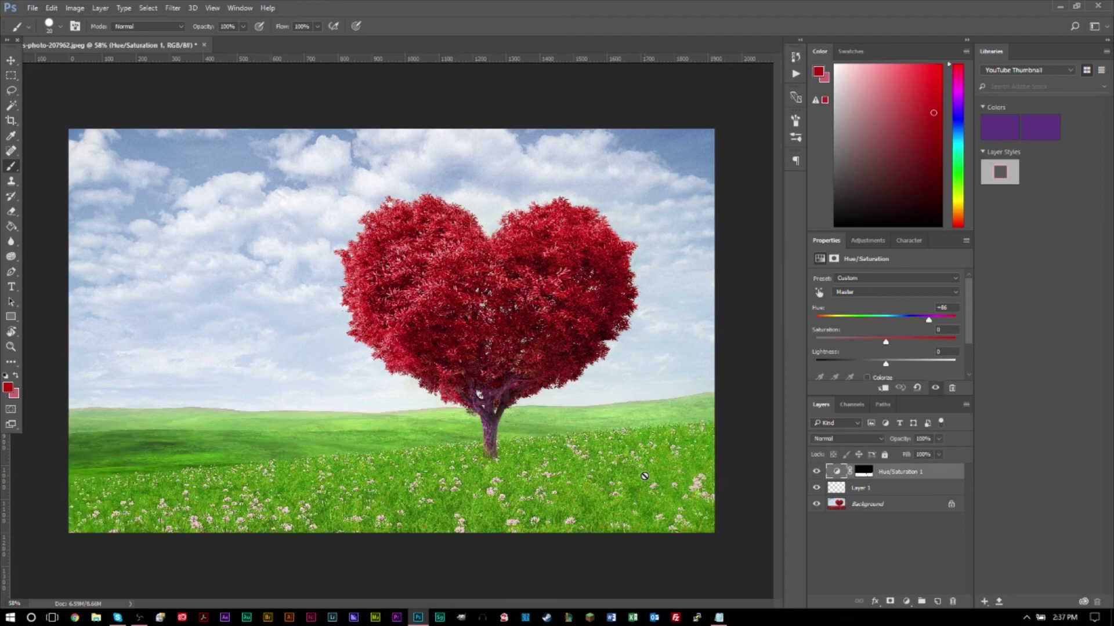